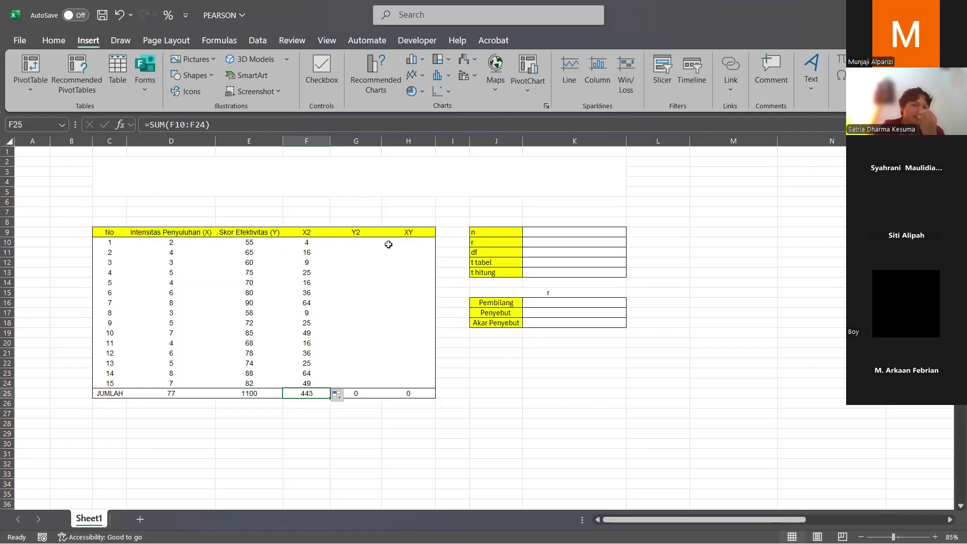
Step: Calculate the Y2 column by squaring the Y score with =E10^2 in G10 and filling it down to row 24
{"action": "left_click", "coordinate": [380, 244]}
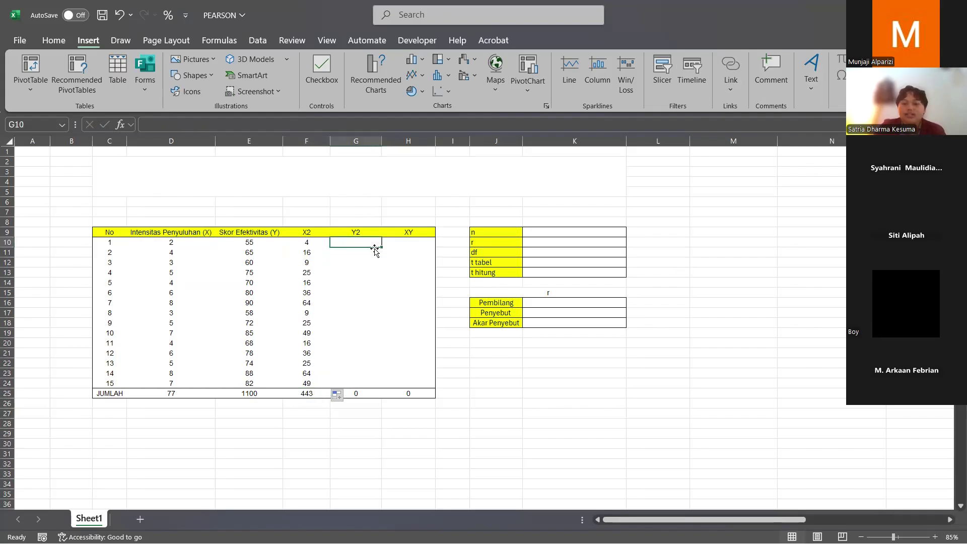
{"action": "type", "text": "="}
{"action": "key", "text": "Left"}
{"action": "key", "text": "Left"}
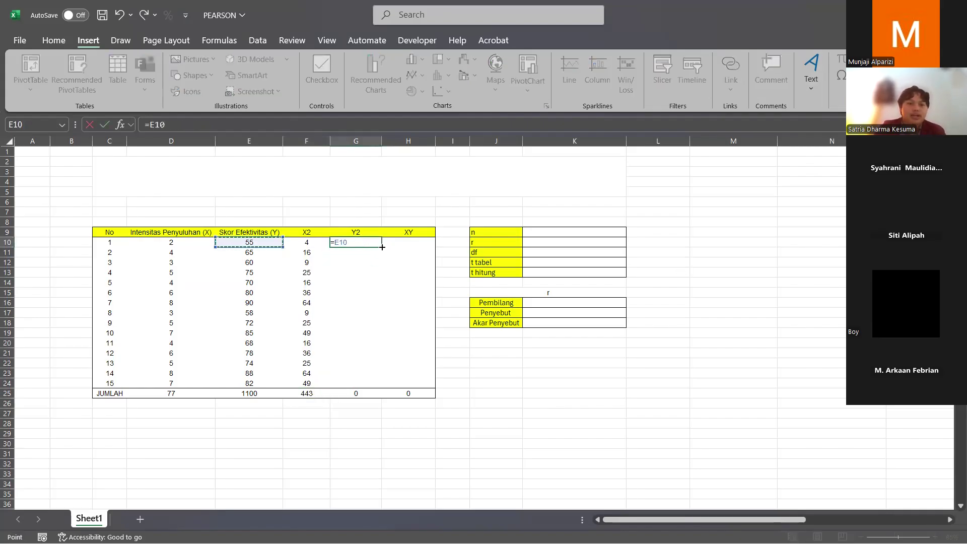
{"action": "type", "text": "^2"}
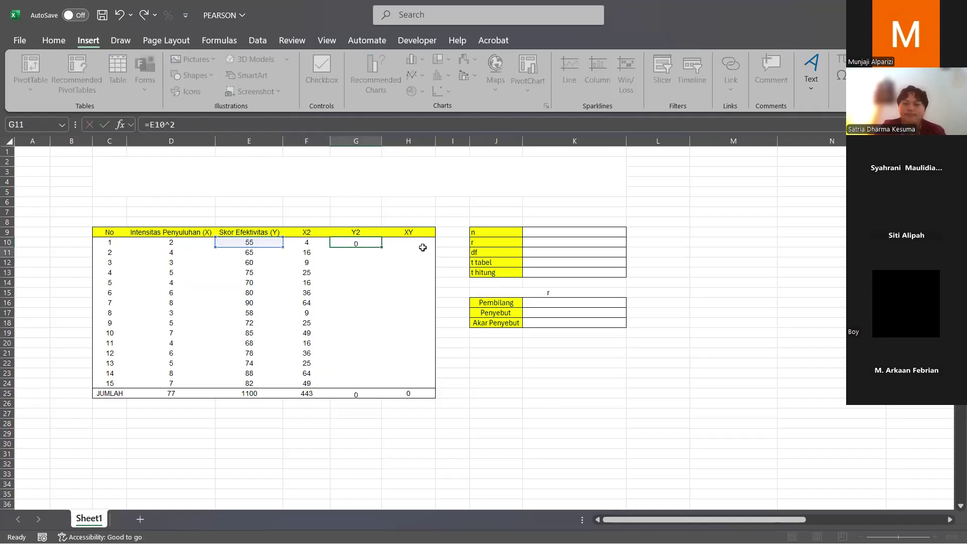
{"action": "key", "text": "ctrl+Return"}
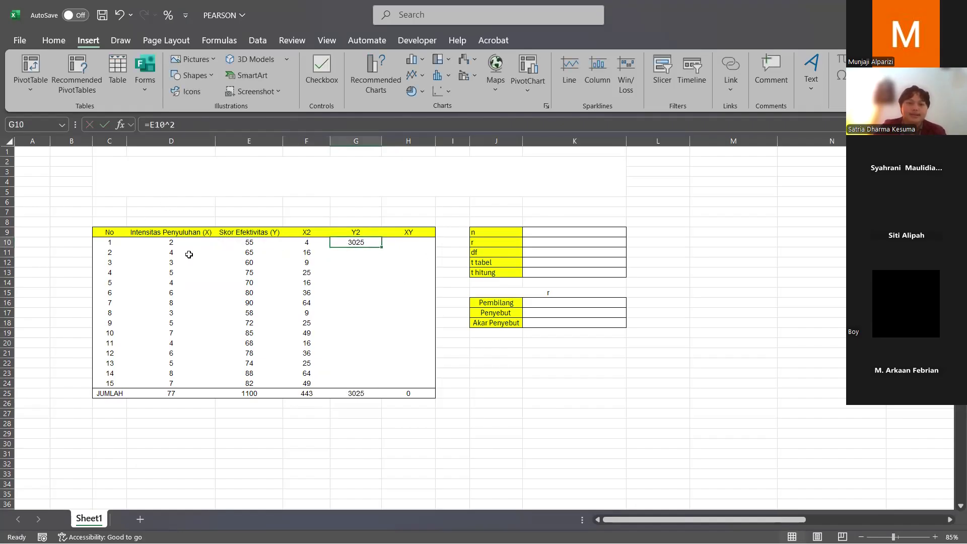
{"action": "left_click_drag", "start_coordinate": [382, 248], "coordinate": [386, 251]}
Step: Enter the product of X and Y in the first XY cell, H10, as =D10*E10
{"action": "left_click", "coordinate": [385, 250]}
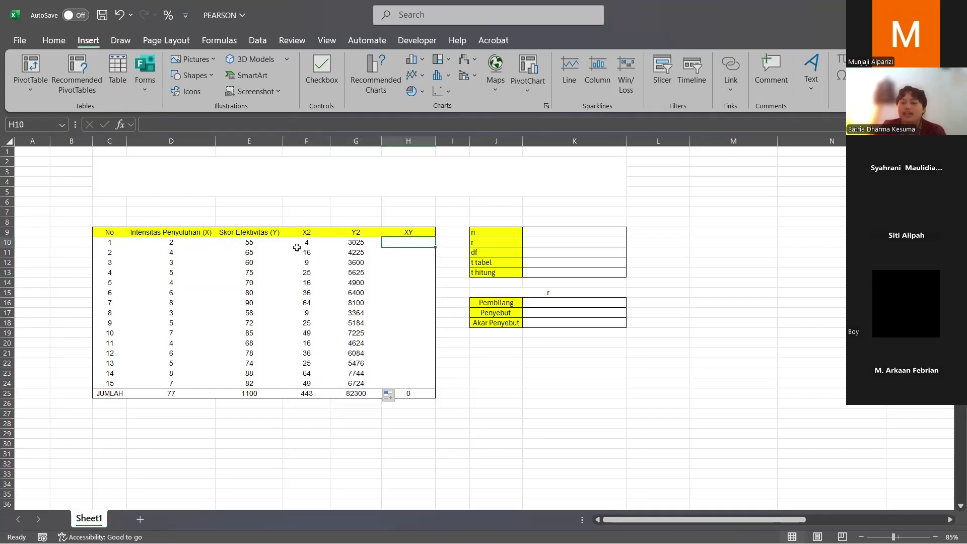
{"action": "type", "text": "="}
{"action": "key", "text": "Down"}
{"action": "key", "text": "Left"}
{"action": "key", "text": "Left"}
{"action": "key", "text": "Left"}
{"action": "key", "text": "Left"}
{"action": "key", "text": "Up"}
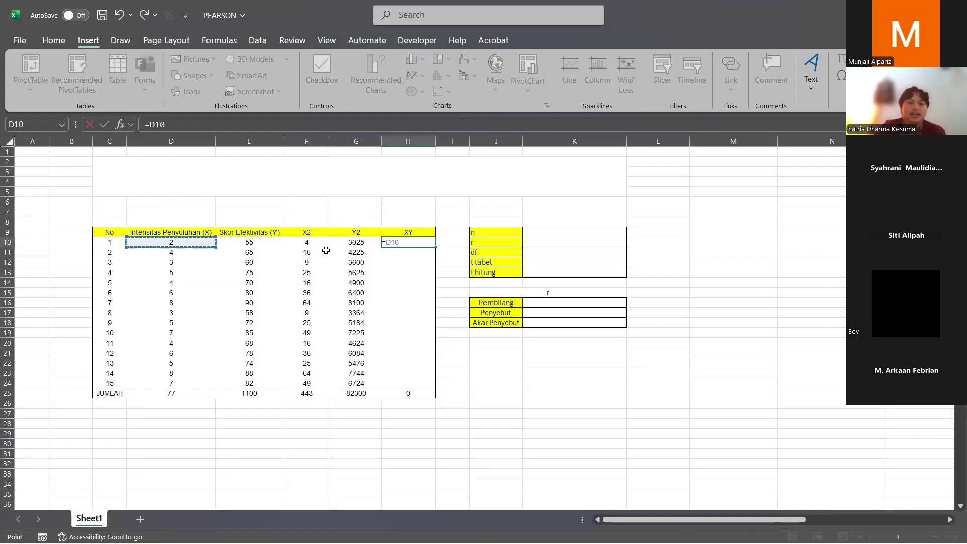
{"action": "type", "text": "*"}
{"action": "key", "text": "Left"}
{"action": "key", "text": "Left"}
{"action": "key", "text": "Left"}
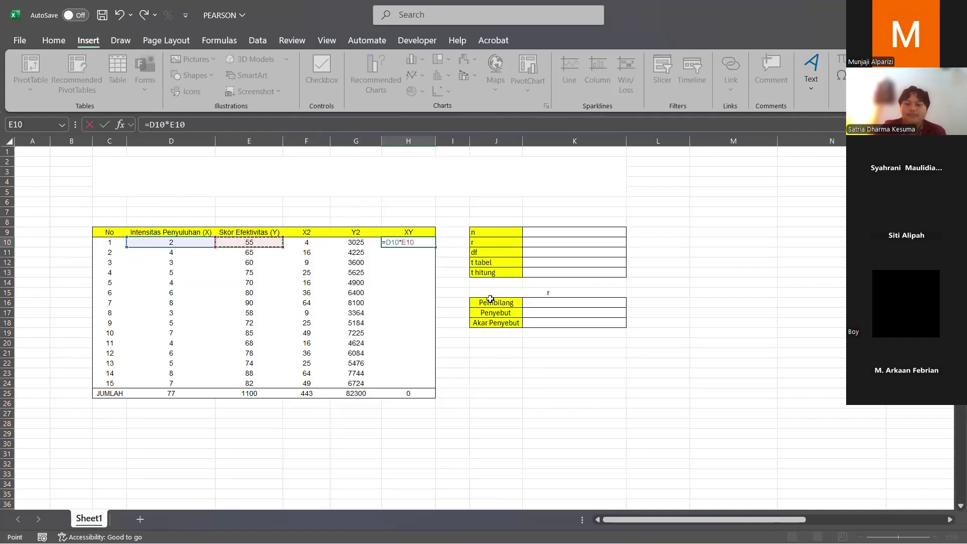
{"action": "key", "text": "Return"}
Step: Fill the XY formula from H10 down through row 24
{"action": "key", "text": "Up"}
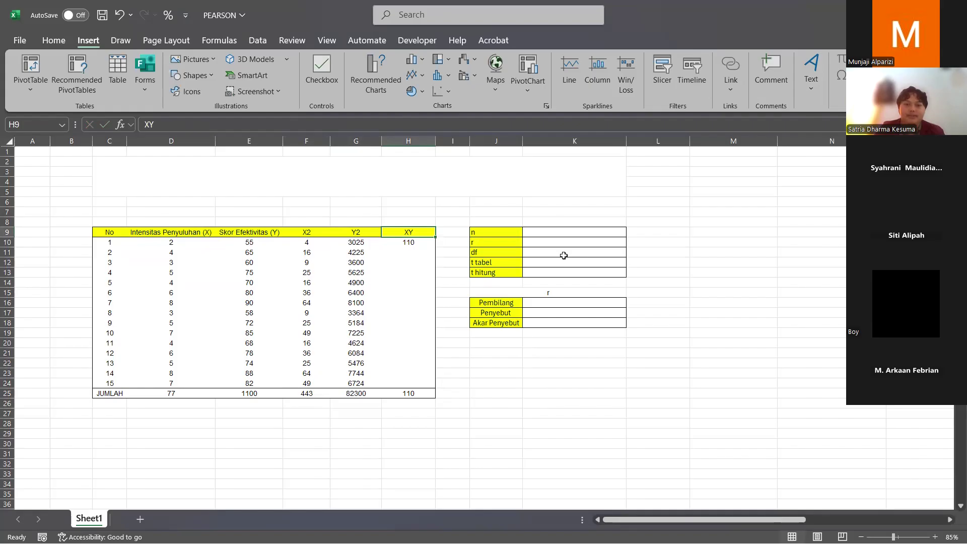
{"action": "left_click_drag", "start_coordinate": [435, 248], "coordinate": [433, 385]}
{"action": "left_click", "coordinate": [574, 373]}
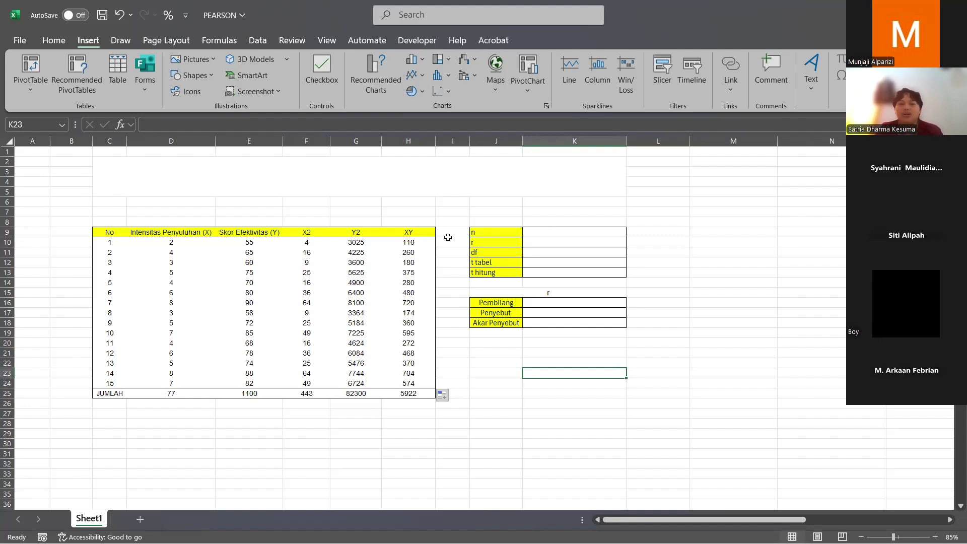
Step: Enter 15 as the n value in K9
{"action": "left_click", "coordinate": [560, 249]}
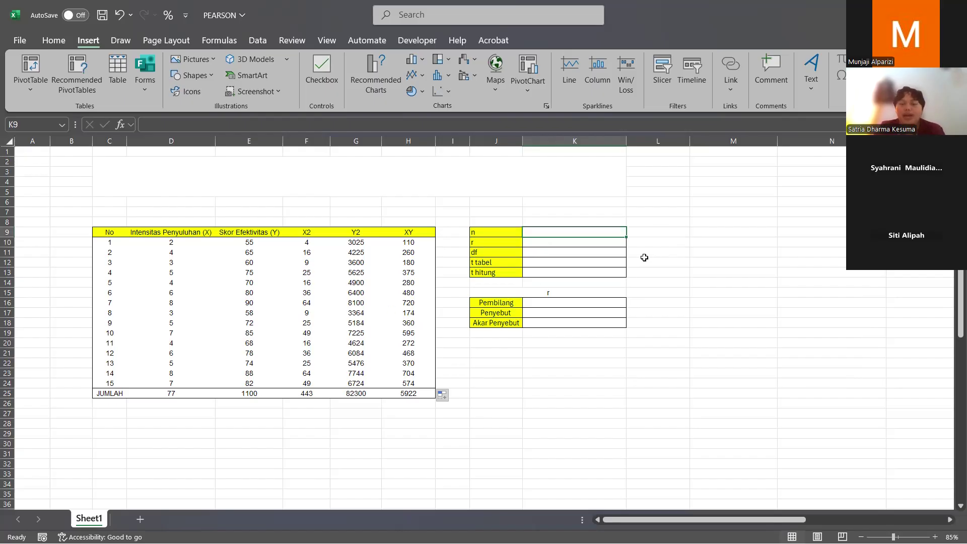
{"action": "type", "text": "15"}
{"action": "key", "text": "Return"}
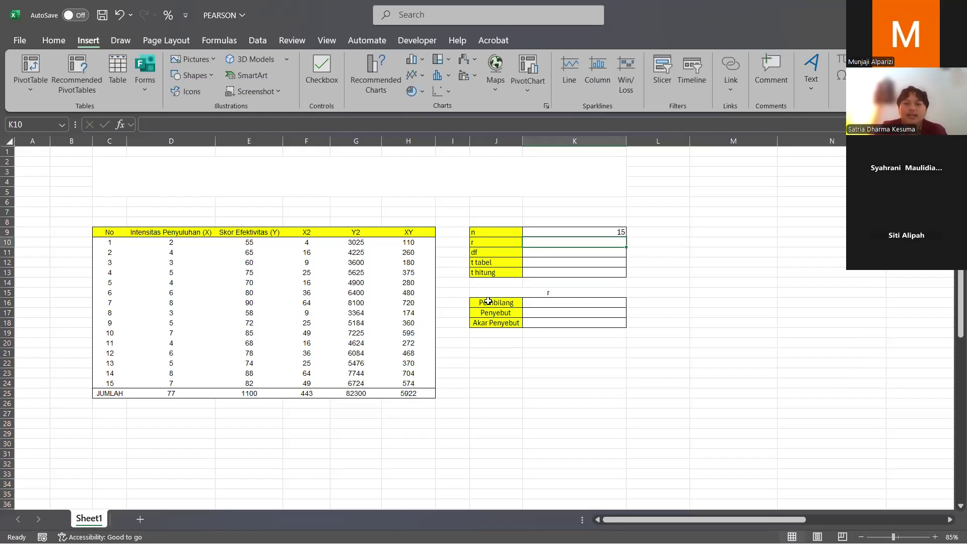
{"action": "mouse_move", "coordinate": [574, 242]}
{"action": "left_mouse_down"}
{"action": "mouse_move", "coordinate": [409, 303]}
{"action": "mouse_move", "coordinate": [658, 252]}
{"action": "mouse_move", "coordinate": [658, 262]}
{"action": "left_mouse_up"}
{"action": "left_click", "coordinate": [574, 242]}
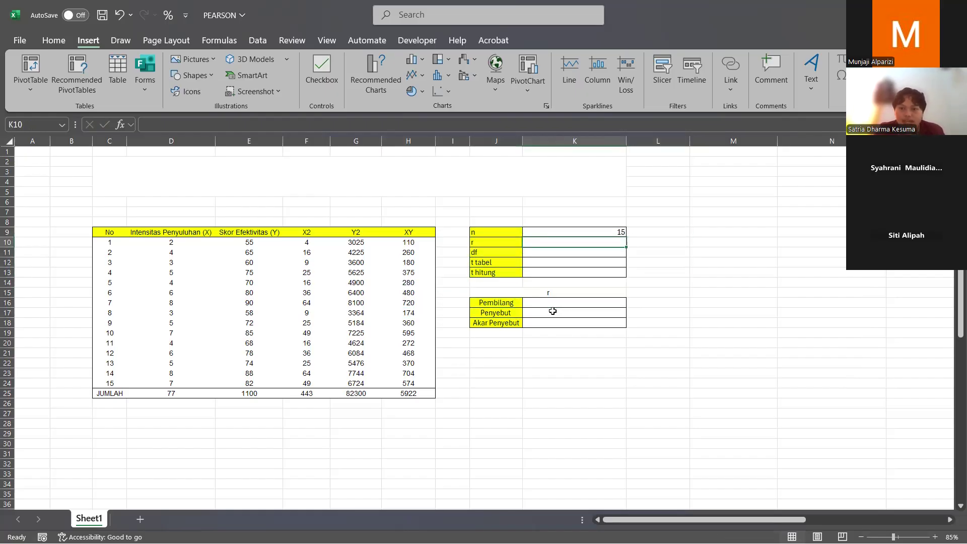
Step: Begin a formula in the Pembilang cell, K16
{"action": "left_click", "coordinate": [572, 302]}
{"action": "left_click", "coordinate": [578, 312]}
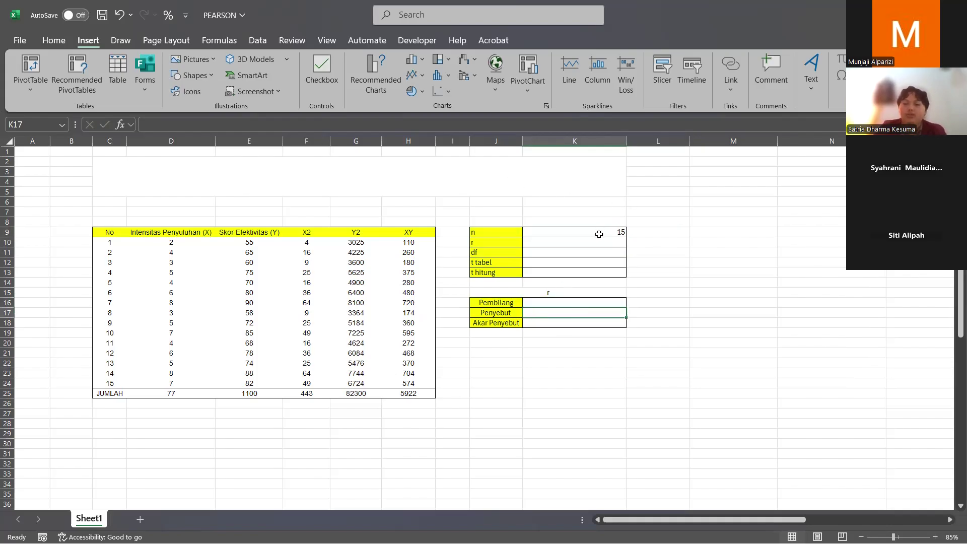
{"action": "key", "text": "Up"}
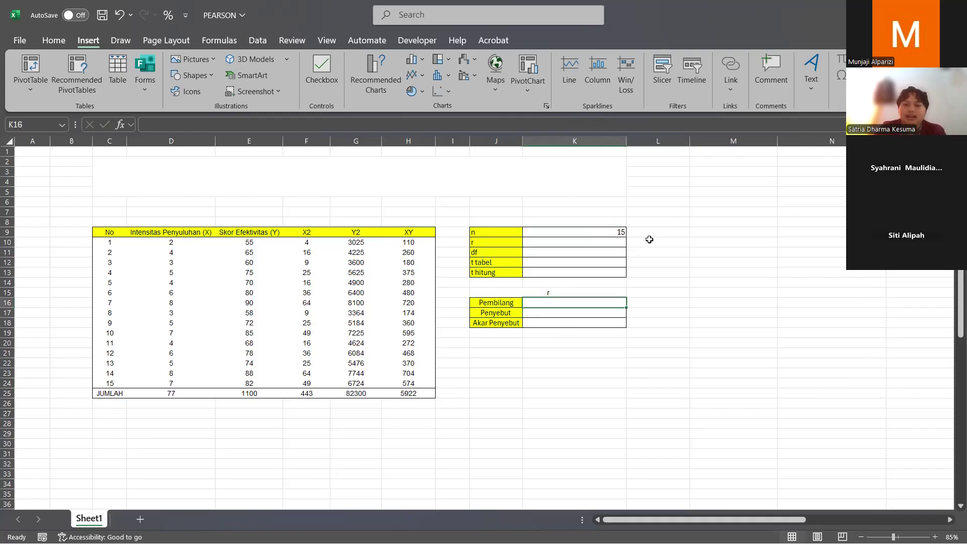
{"action": "type", "text": "="}
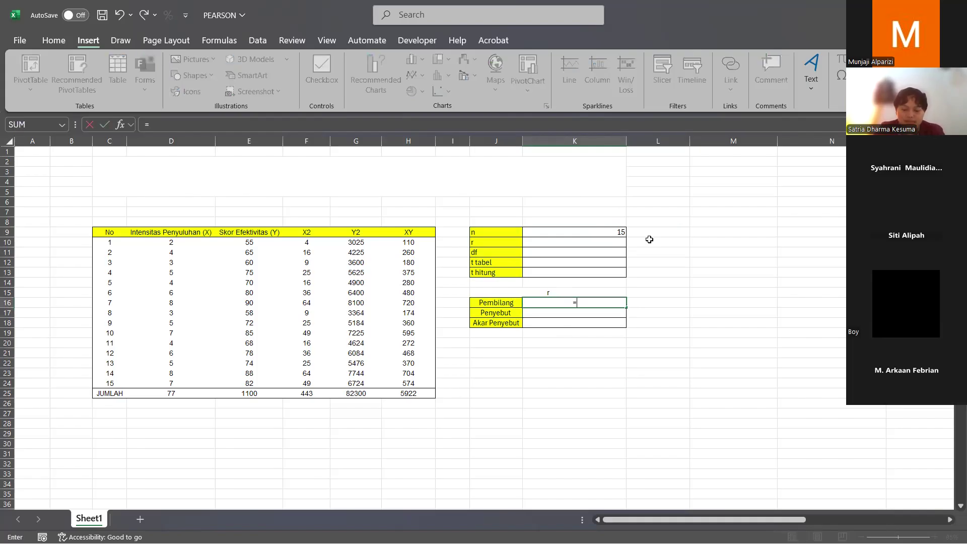
{"action": "key", "text": "Up"}
{"action": "key", "text": "Up"}
{"action": "key", "text": "Up"}
{"action": "key", "text": "Up"}
{"action": "key", "text": "Up"}
{"action": "key", "text": "Up"}
{"action": "key", "text": "Up"}
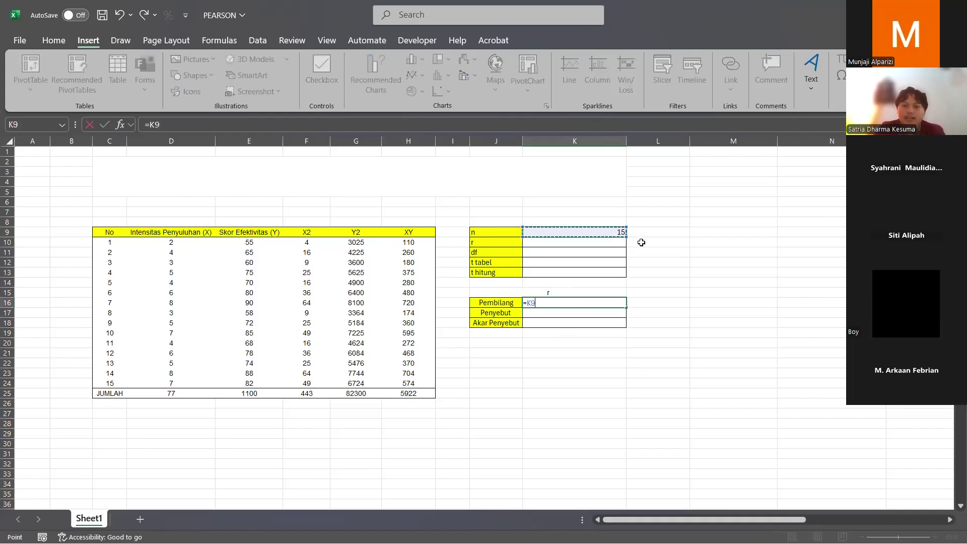
{"action": "key", "text": "BackSpace"}
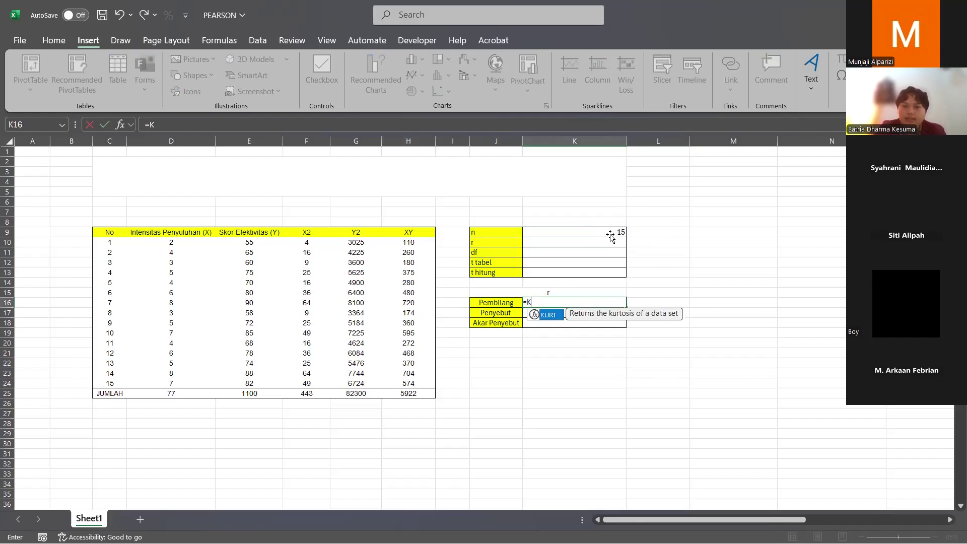
{"action": "key", "text": "BackSpace"}
{"action": "key", "text": "BackSpace"}
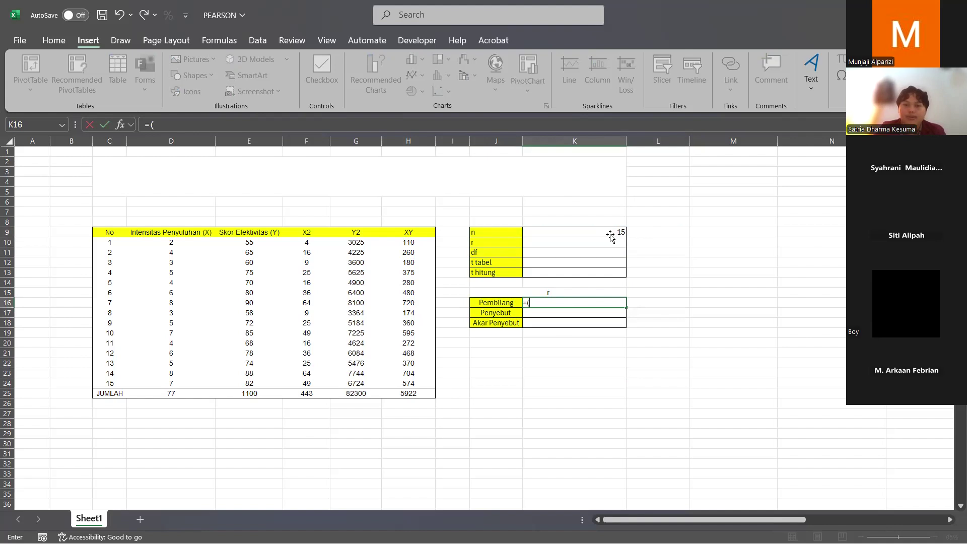
Step: Complete the Pembilang formula in K16 as =(K9*H25)-(D25*E25)
{"action": "type", "text": "("}
{"action": "left_click", "coordinate": [610, 236]}
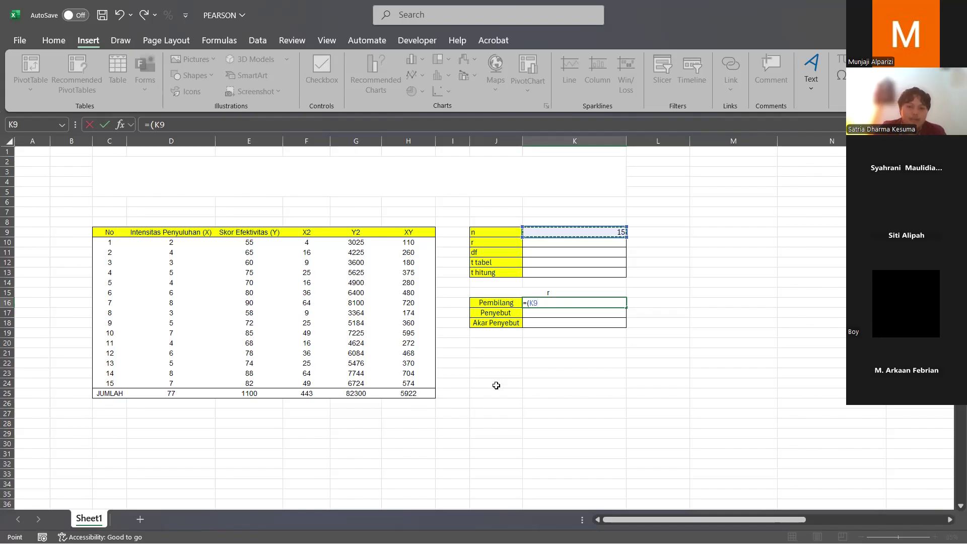
{"action": "type", "text": "*"}
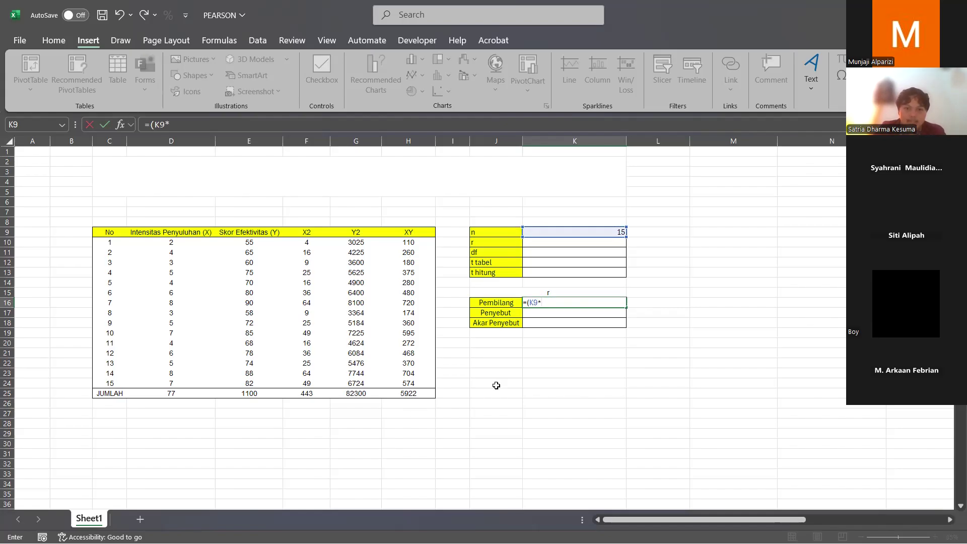
{"action": "left_click", "coordinate": [408, 393]}
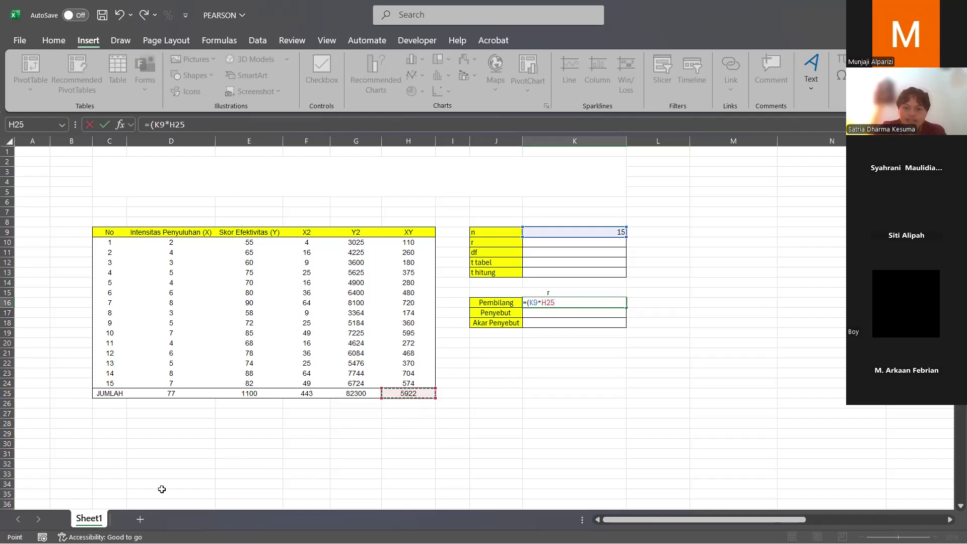
{"action": "type", "text": ")-("}
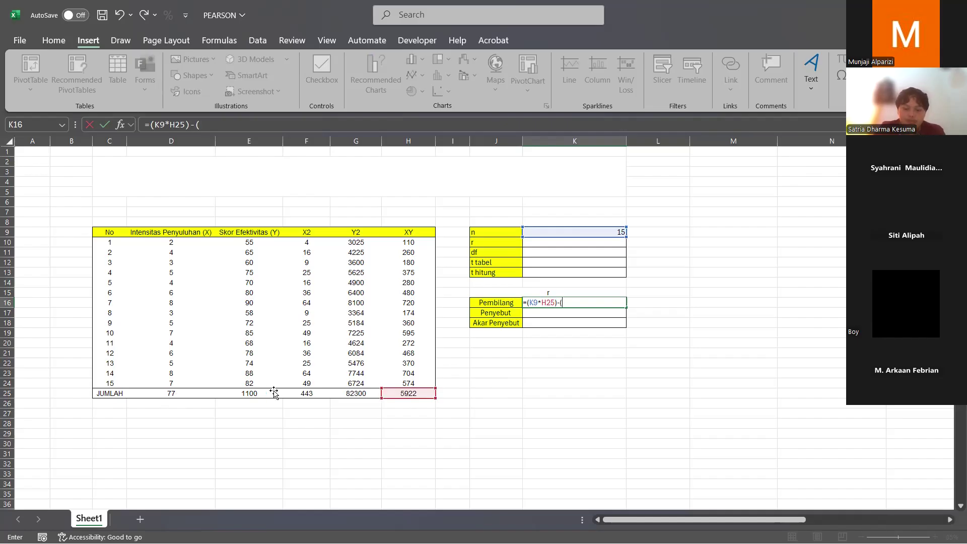
{"action": "left_click", "coordinate": [172, 393]}
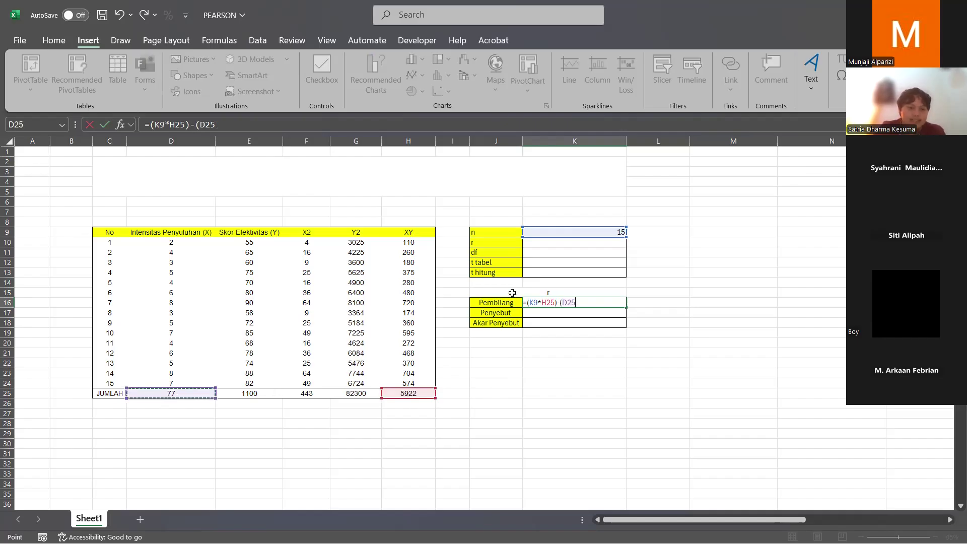
{"action": "type", "text": "*"}
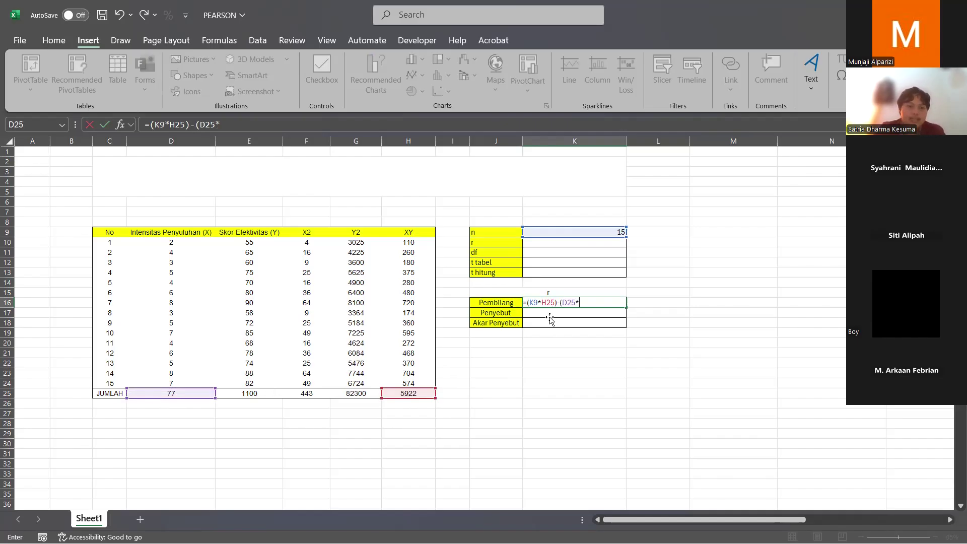
{"action": "key", "text": "Right"}
{"action": "type", "text": ")"}
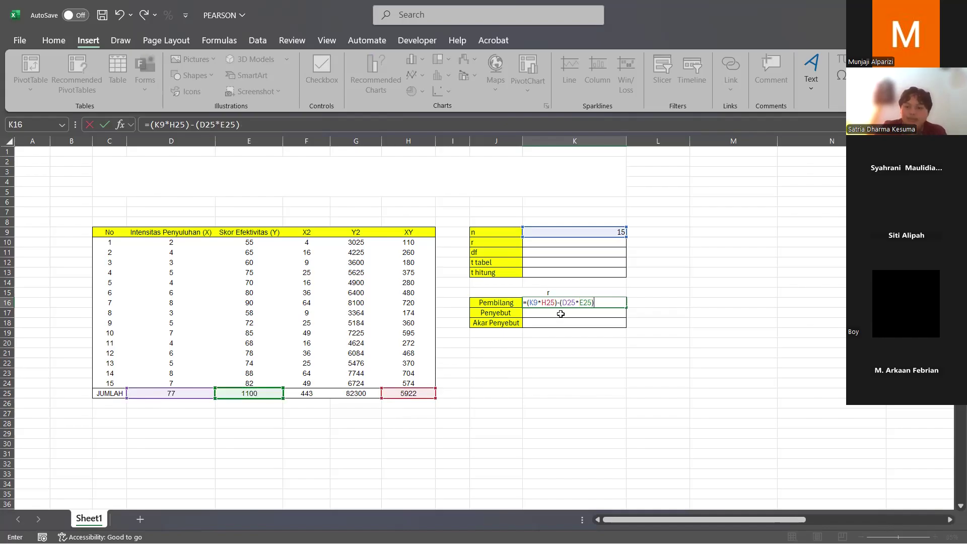
{"action": "key", "text": "Return"}
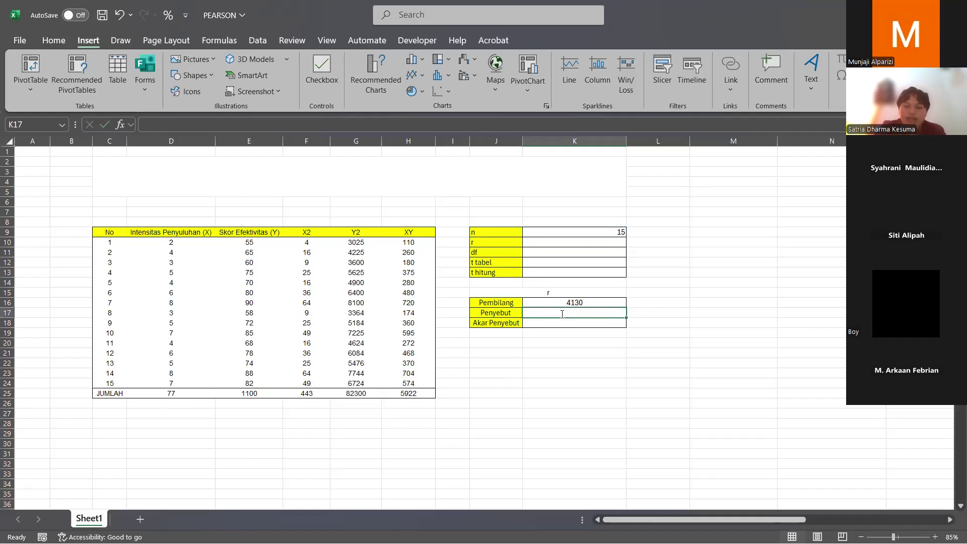
Step: Start the Penyebut formula in K17 with the X factor =((K9*F25)-(D25)^2)
{"action": "type", "text": "="}
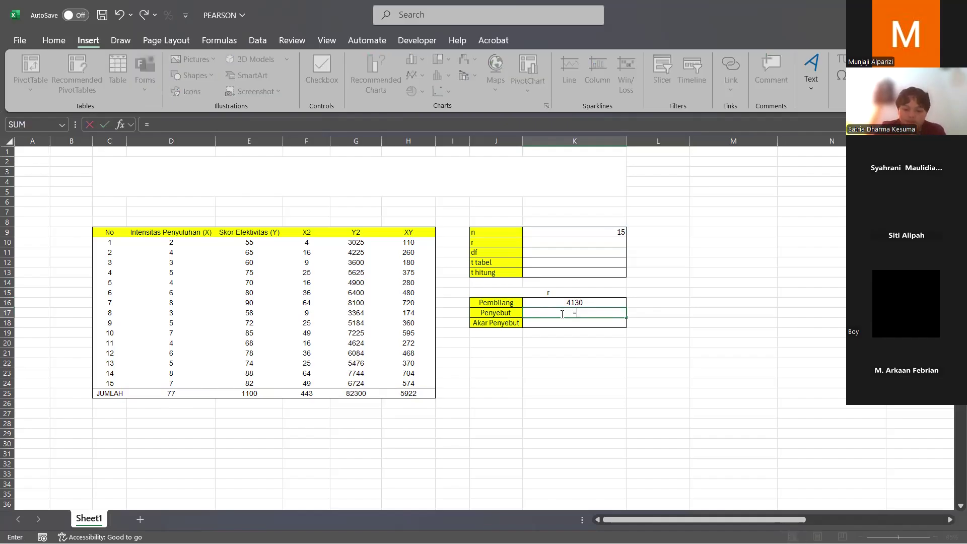
{"action": "type", "text": "(("}
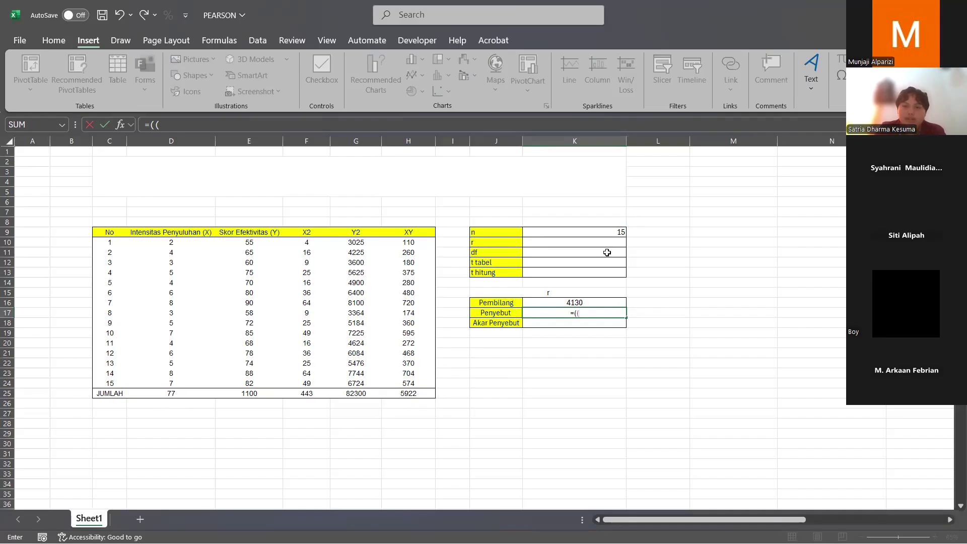
{"action": "left_click", "coordinate": [607, 234]}
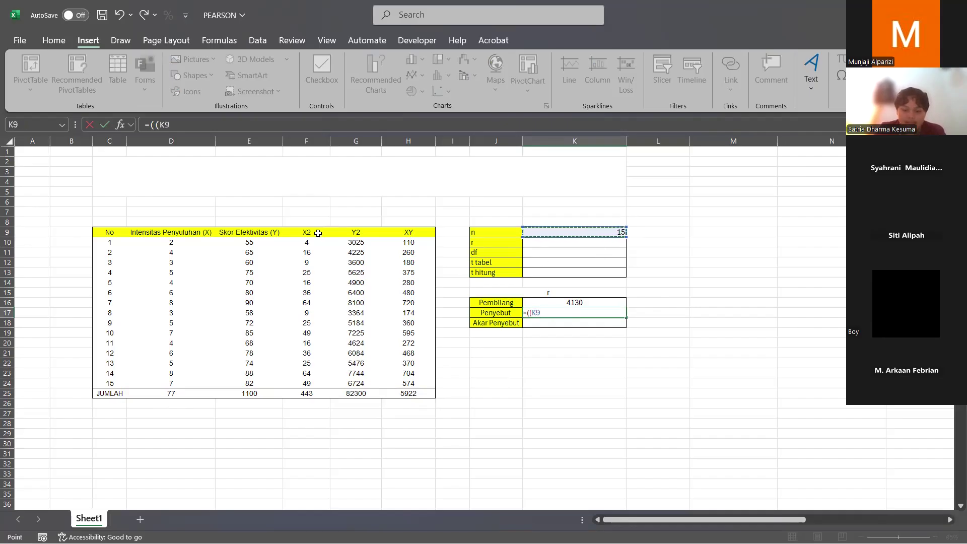
{"action": "type", "text": "*"}
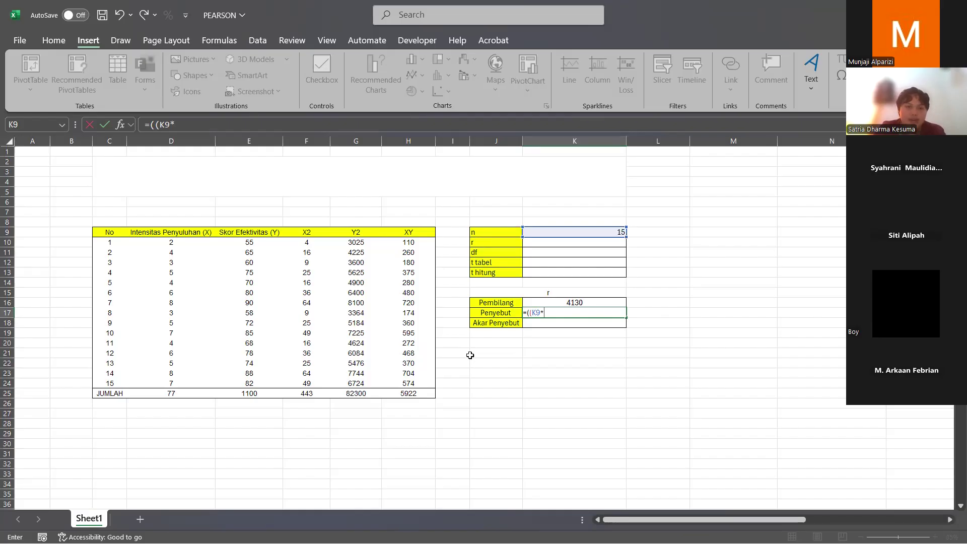
{"action": "left_click", "coordinate": [307, 393]}
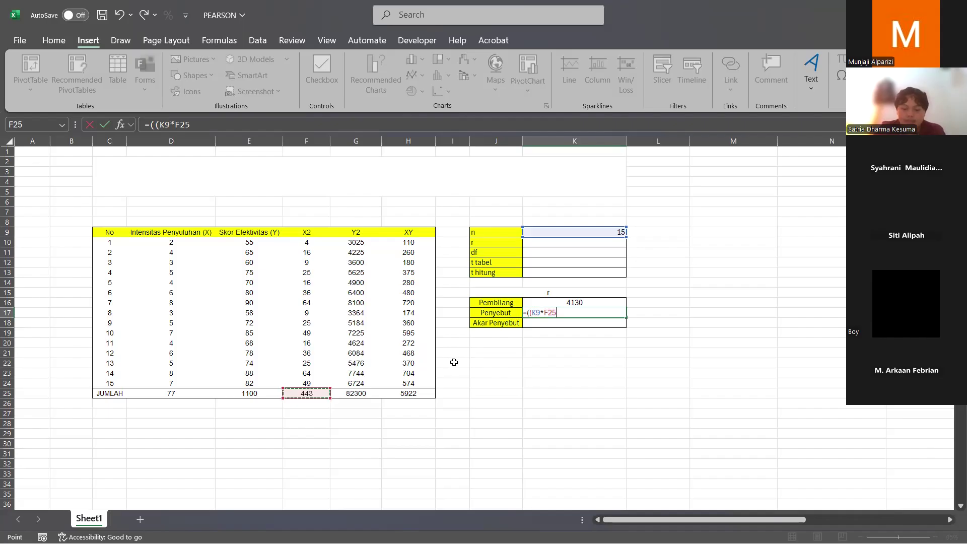
{"action": "type", "text": ")"}
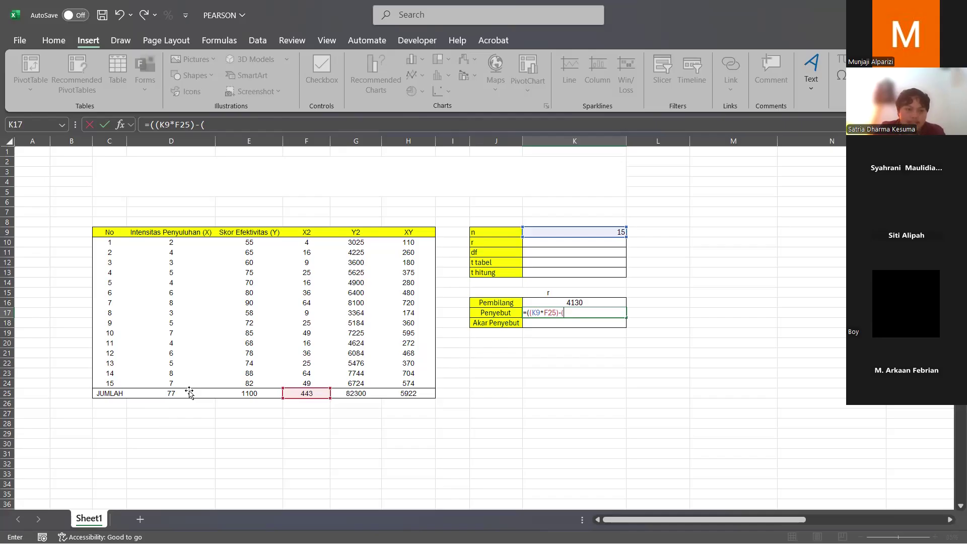
{"action": "type", "text": "-("}
{"action": "left_click", "coordinate": [189, 394]}
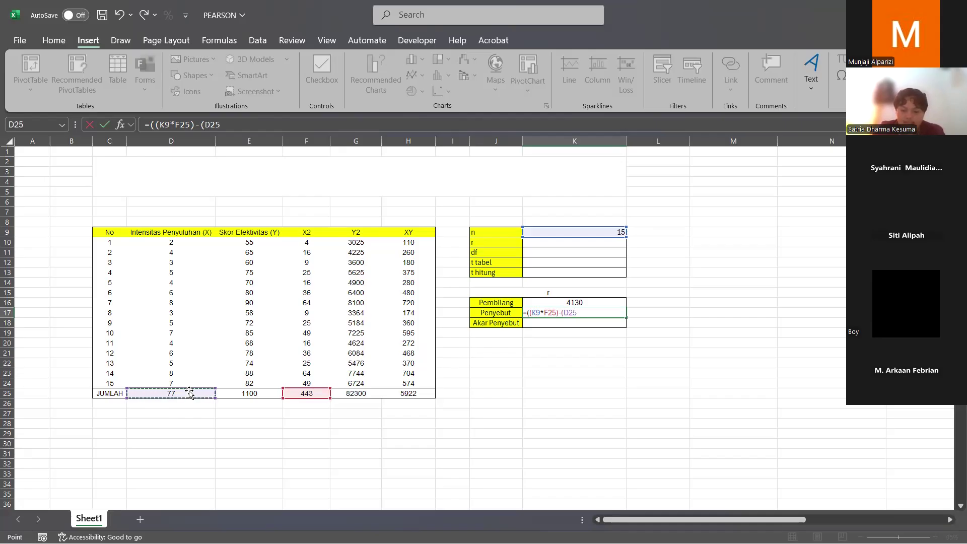
{"action": "type", "text": ")"}
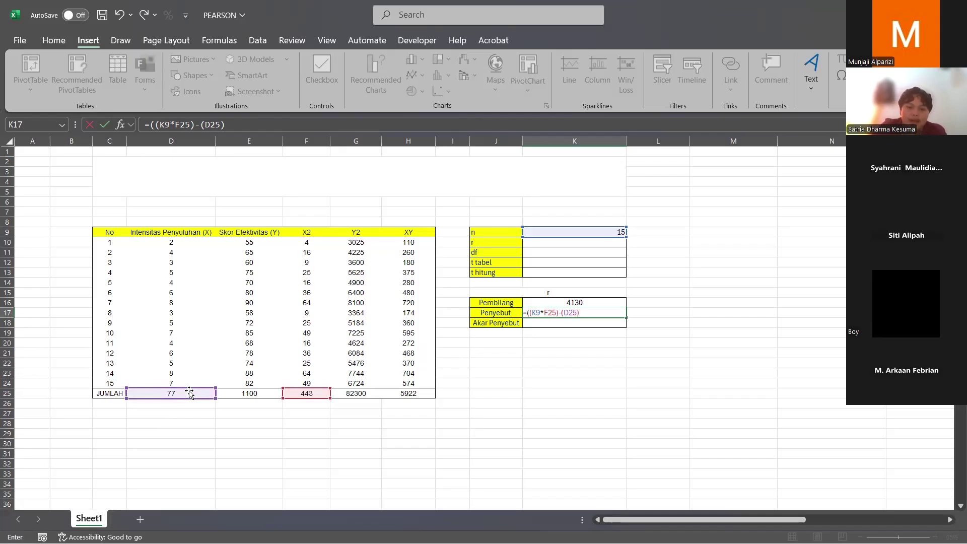
{"action": "type", "text": "^2)"}
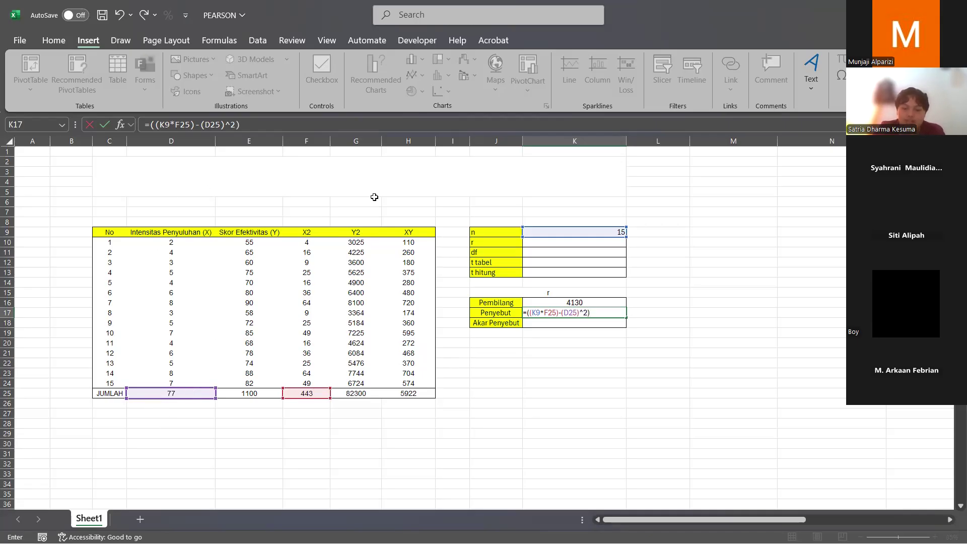
Step: Multiply the K17 formula by the Y factor, adding *(K9*G25)-(E25)^2), and submit it
{"action": "type", "text": "*"}
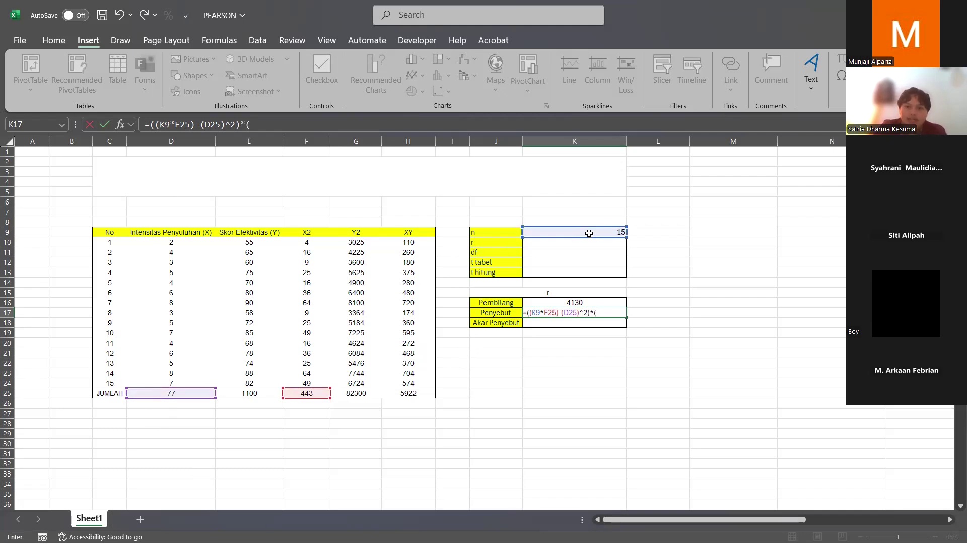
{"action": "left_click", "coordinate": [589, 233]}
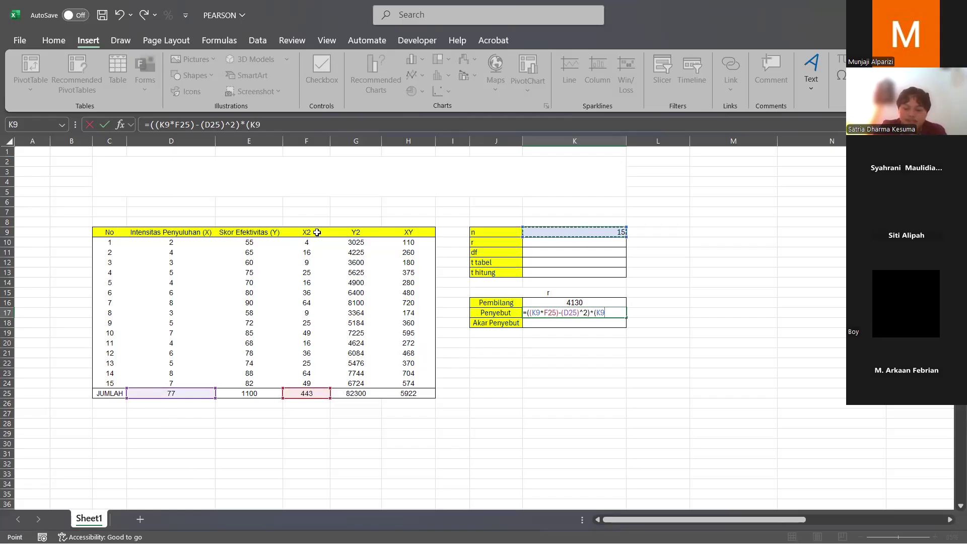
{"action": "type", "text": "*"}
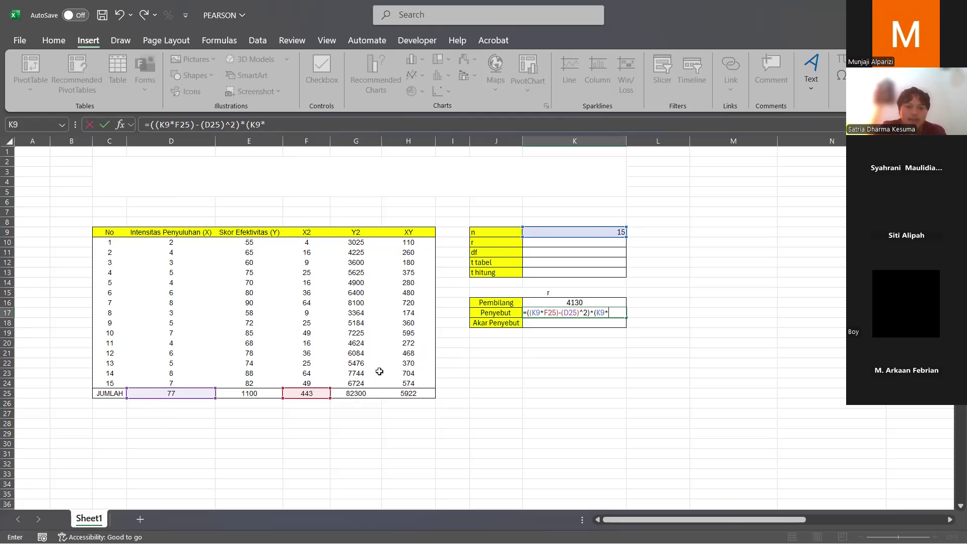
{"action": "left_click", "coordinate": [356, 394]}
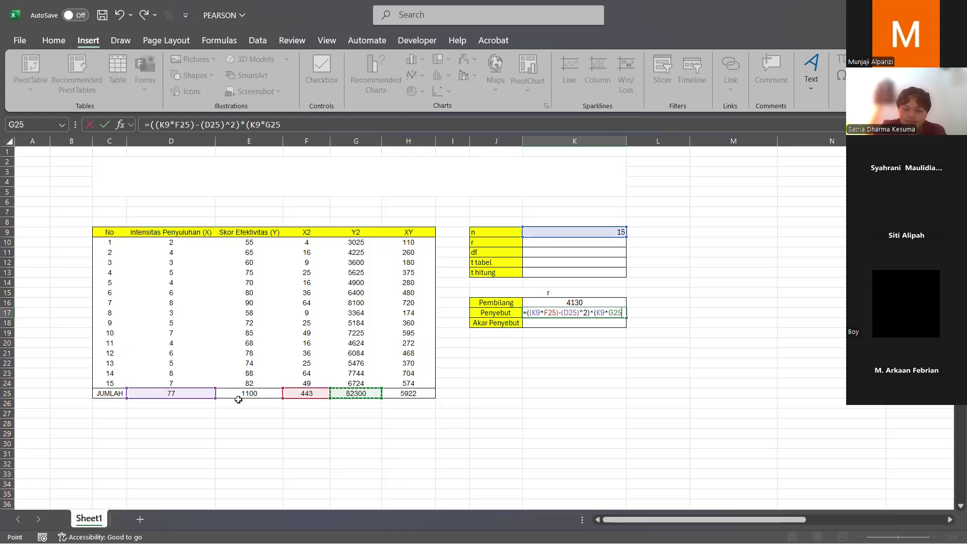
{"action": "type", "text": ")-("}
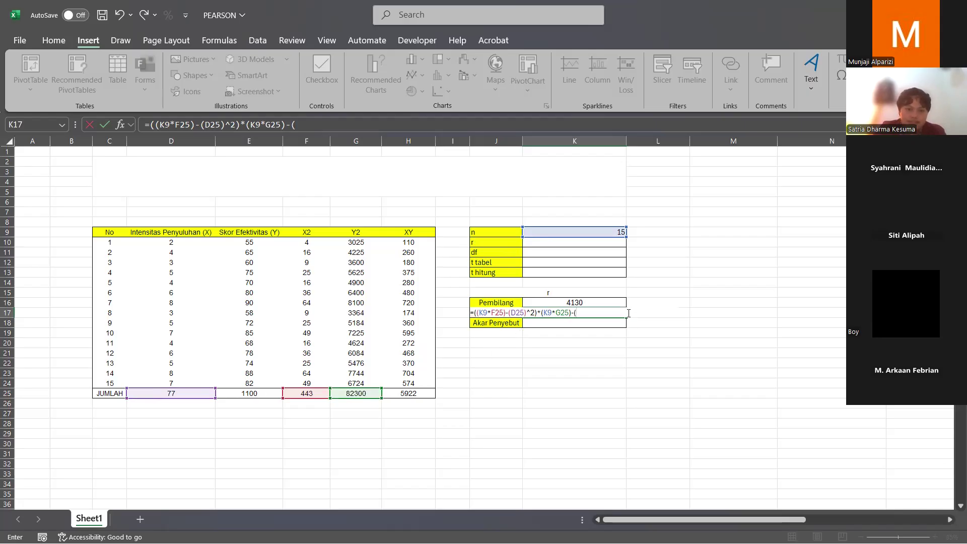
{"action": "left_click", "coordinate": [249, 393]}
{"action": "type", "text": ")^2)"}
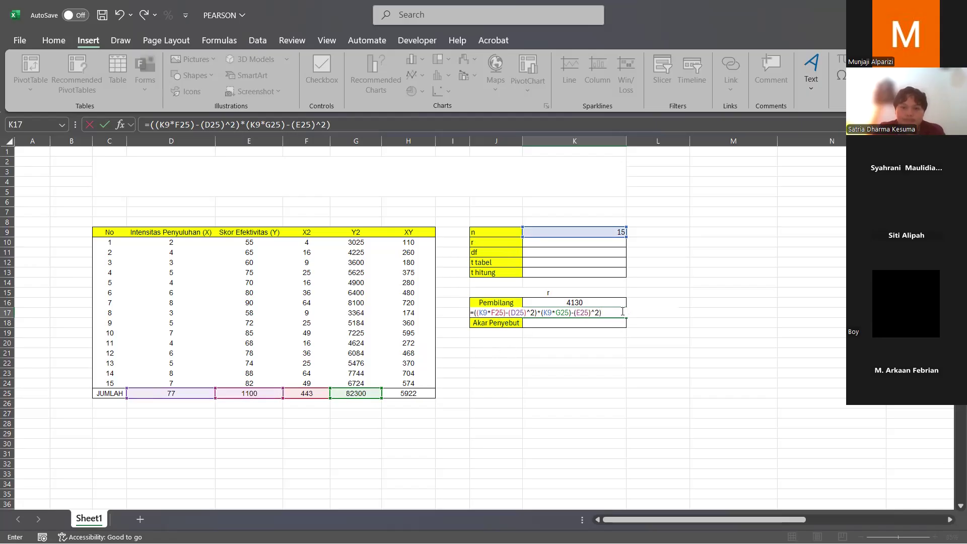
{"action": "key", "text": "Return"}
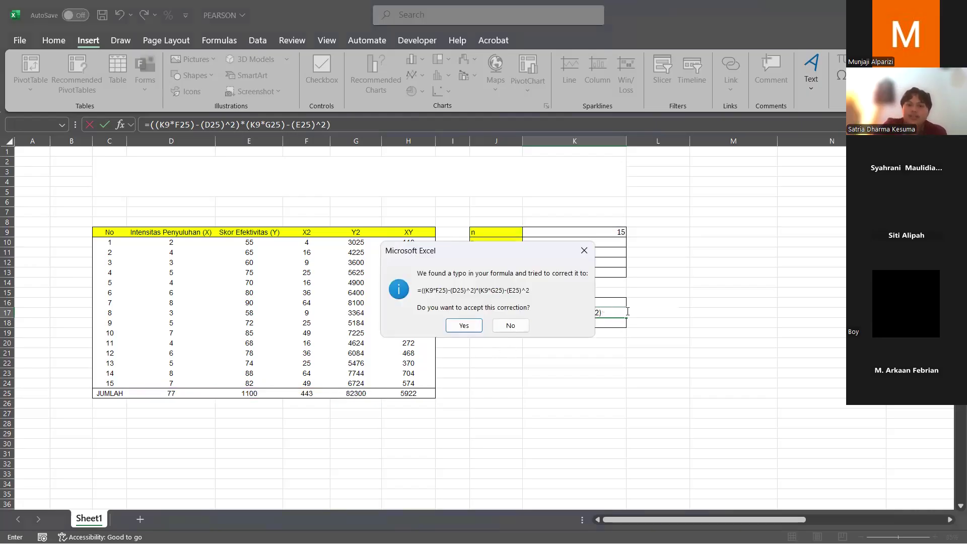
Step: Reject the suggested correction and fix the parentheses in K17 so the formula reads =((K9*F25)-(D25)^2)*((K9*G25)-(E25)^2)
{"action": "key", "text": "Tab"}
{"action": "key", "text": "Return"}
{"action": "key", "text": "Tab"}
{"action": "key", "text": "Tab"}
{"action": "key", "text": "Return"}
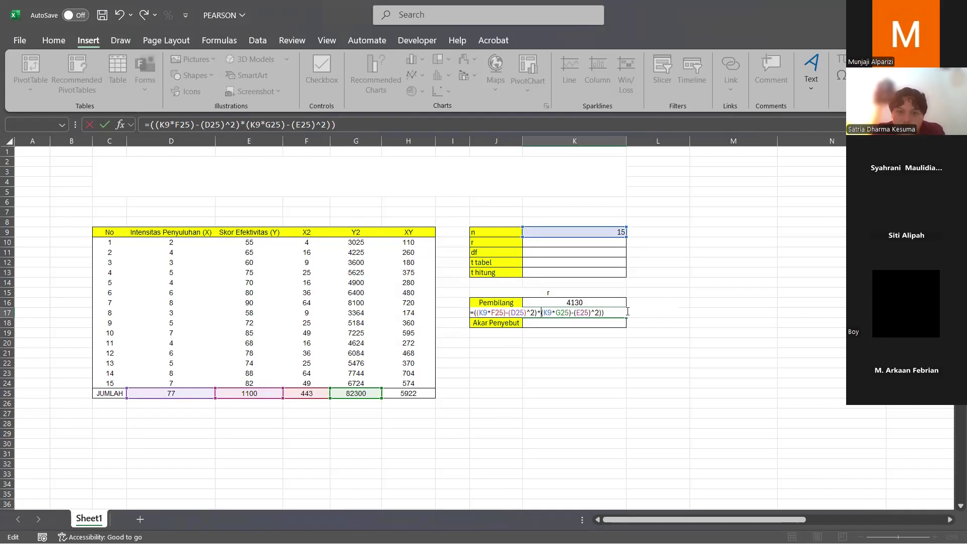
{"action": "type", "text": "("}
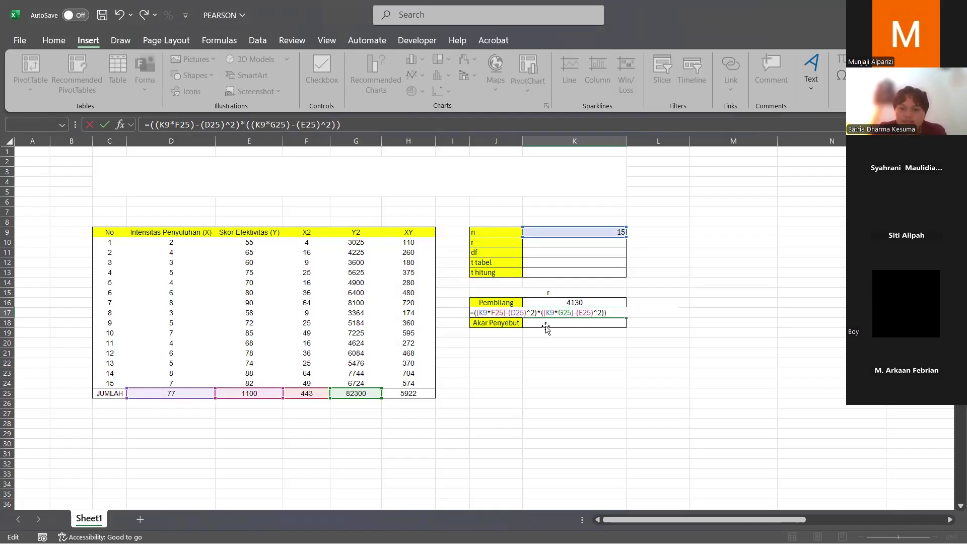
{"action": "key", "text": "Return"}
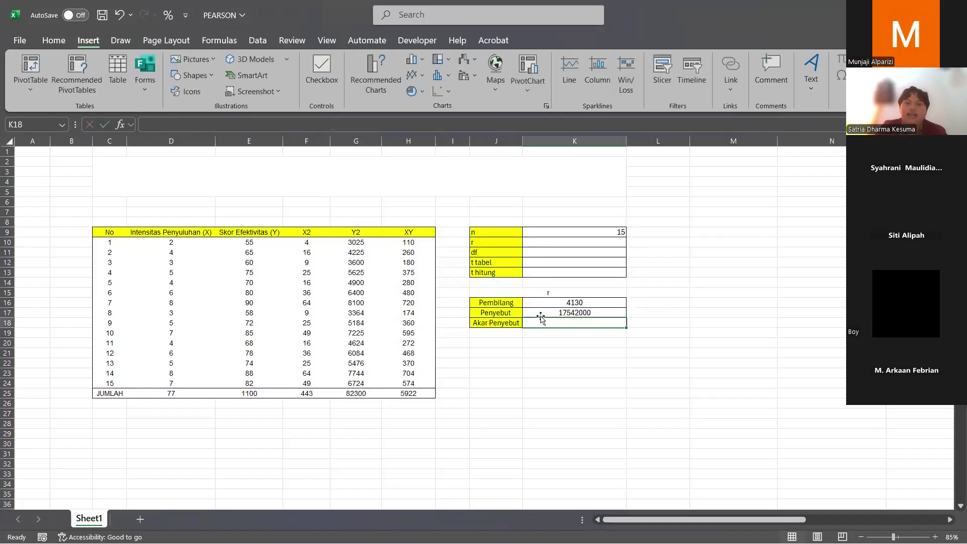
{"action": "left_click", "coordinate": [540, 315]}
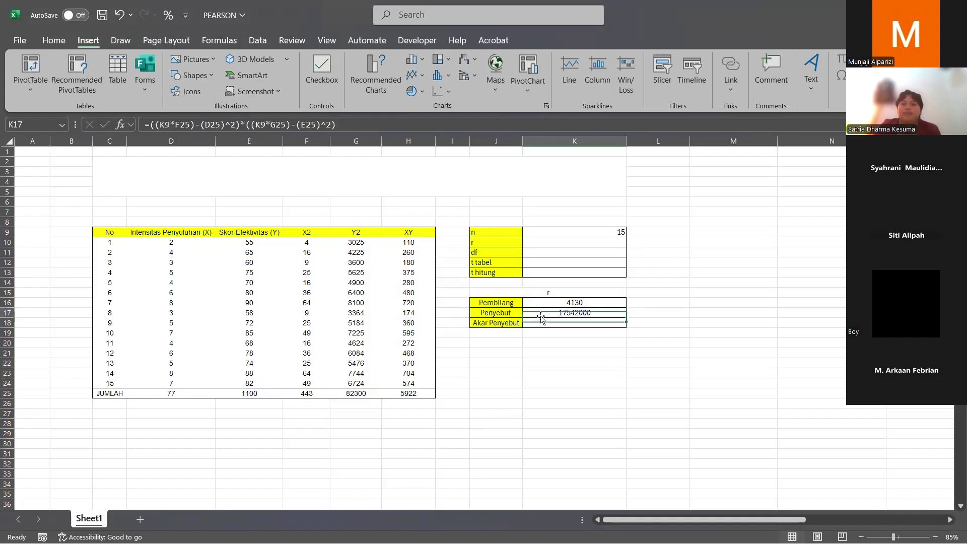
{"action": "key", "text": "Return"}
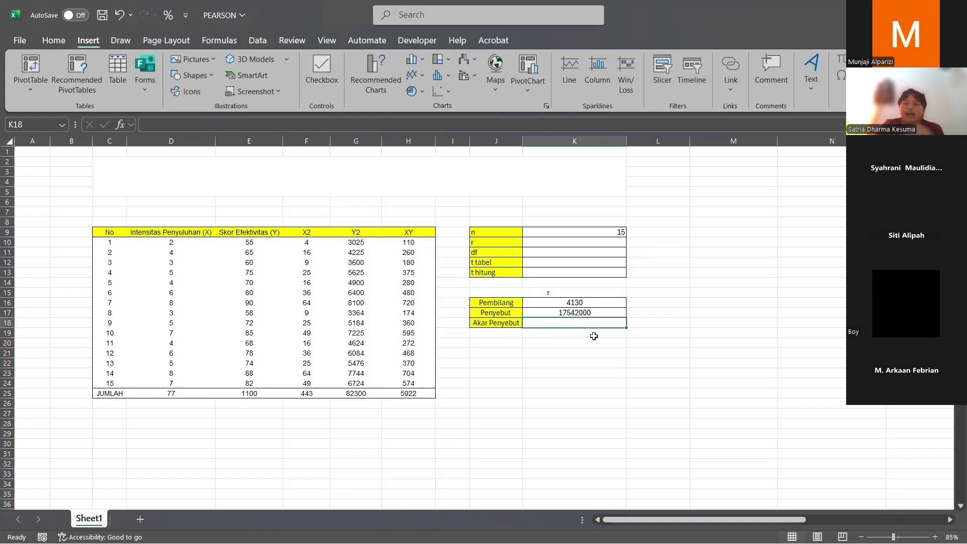
Step: Calculate Akar Penyebut in K18 as the square root of K17 using the SQRT function
{"action": "type", "text": "="}
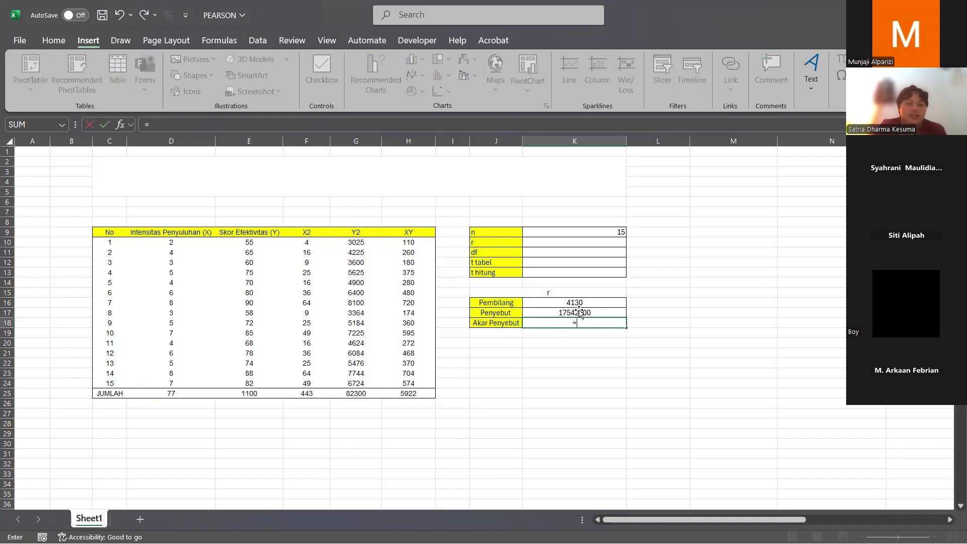
{"action": "type", "text": "Sq"}
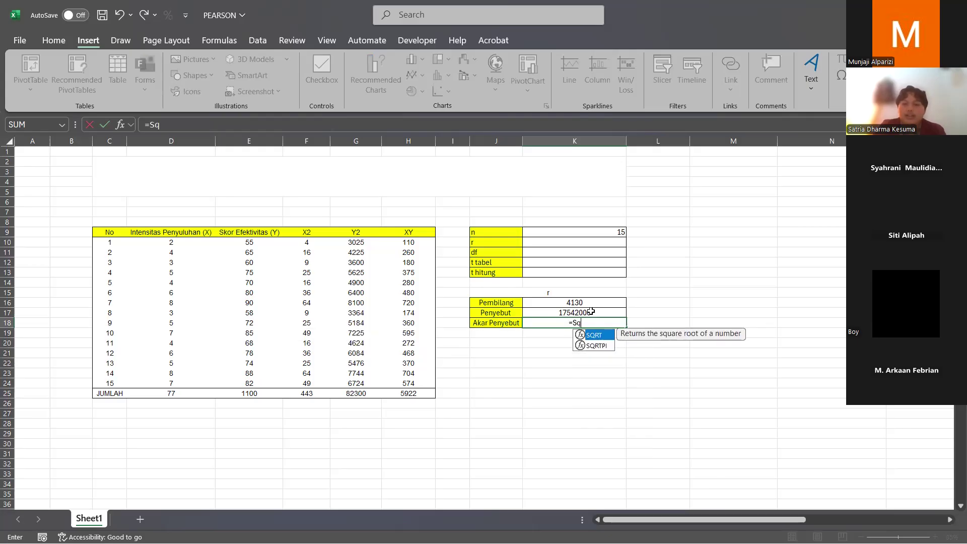
{"action": "key", "text": "Tab"}
{"action": "left_click", "coordinate": [582, 312]}
{"action": "key", "text": "Return"}
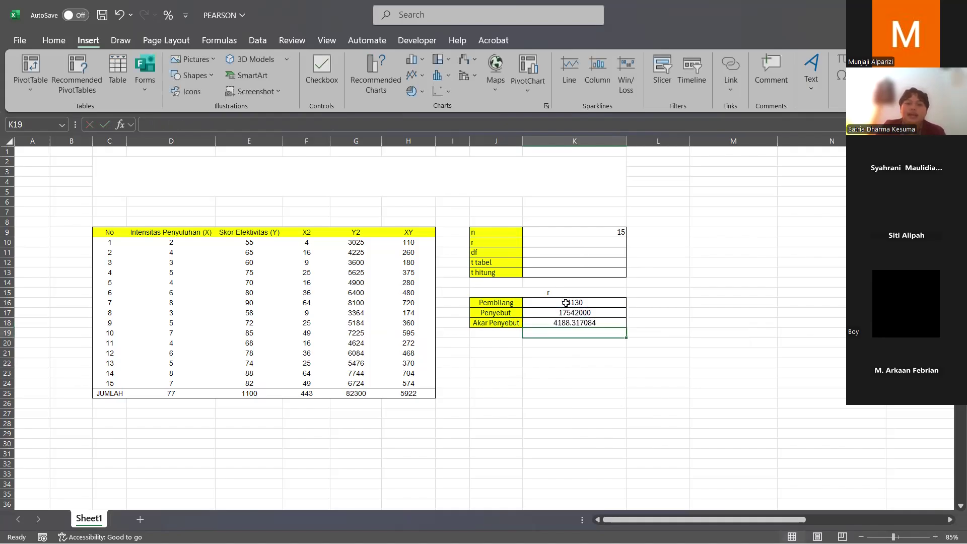
Step: Calculate r in K10 by dividing Pembilang by Akar Penyebut with the formula =K16/K18
{"action": "key", "text": "Up"}
{"action": "key", "text": "Up"}
{"action": "key", "text": "Up"}
{"action": "key", "text": "Up"}
{"action": "key", "text": "Up"}
{"action": "key", "text": "Up"}
{"action": "key", "text": "Up"}
{"action": "key", "text": "Up"}
{"action": "key", "text": "Up"}
{"action": "type", "text": "="}
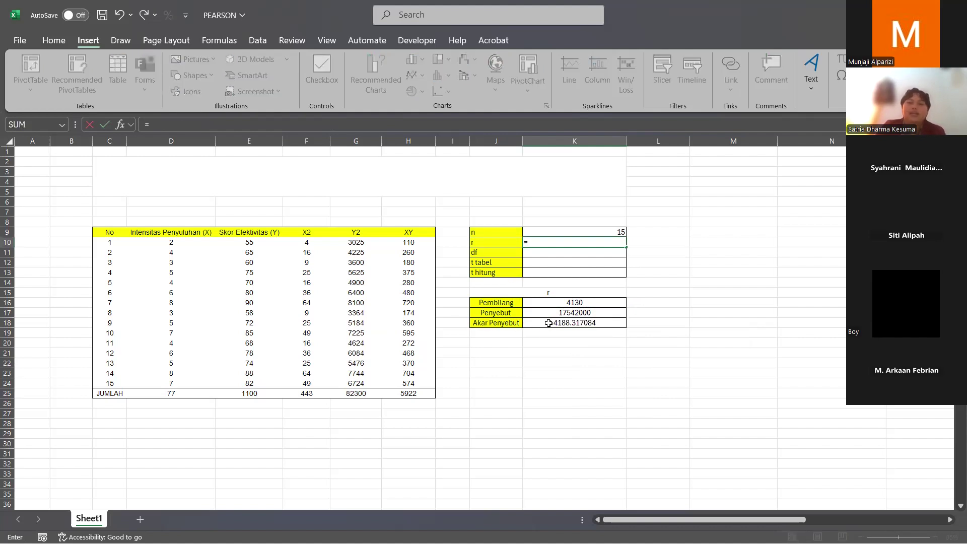
{"action": "key", "text": "Down"}
{"action": "key", "text": "Down"}
{"action": "key", "text": "Down"}
{"action": "key", "text": "Down"}
{"action": "key", "text": "Down"}
{"action": "key", "text": "Down"}
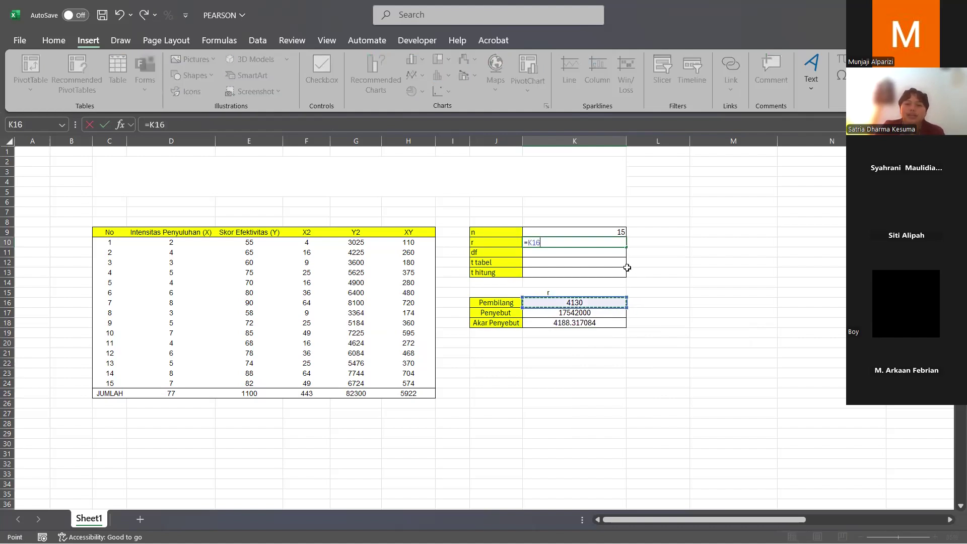
{"action": "type", "text": "/"}
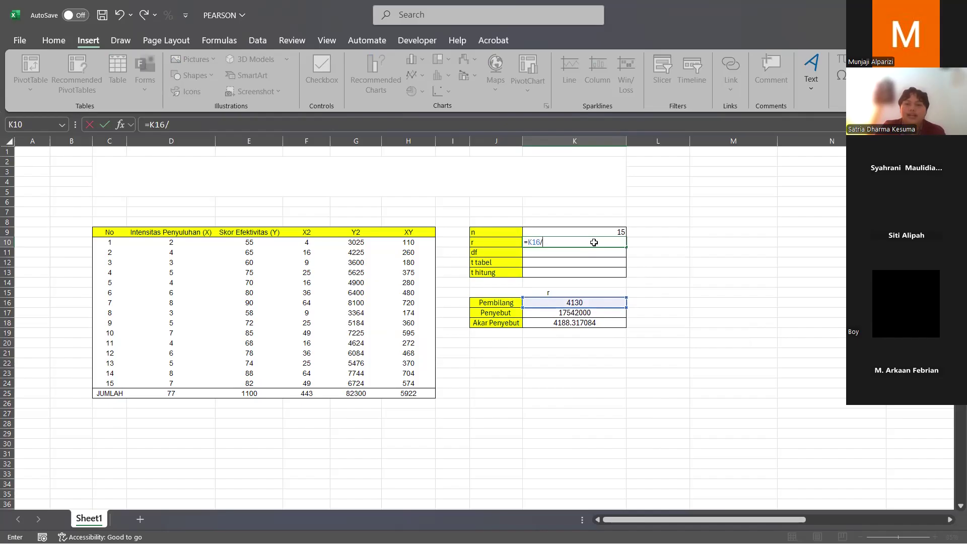
{"action": "key", "text": "Down"}
{"action": "key", "text": "Down"}
{"action": "key", "text": "Down"}
{"action": "key", "text": "Down"}
{"action": "key", "text": "Down"}
{"action": "key", "text": "Down"}
{"action": "key", "text": "Down"}
{"action": "key", "text": "Down"}
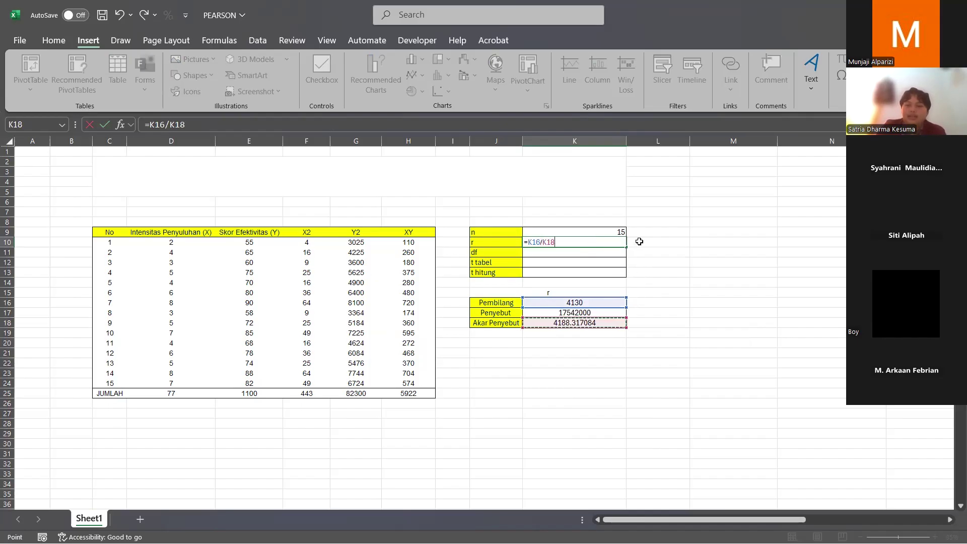
{"action": "key", "text": "Return"}
{"action": "key", "text": "Up"}
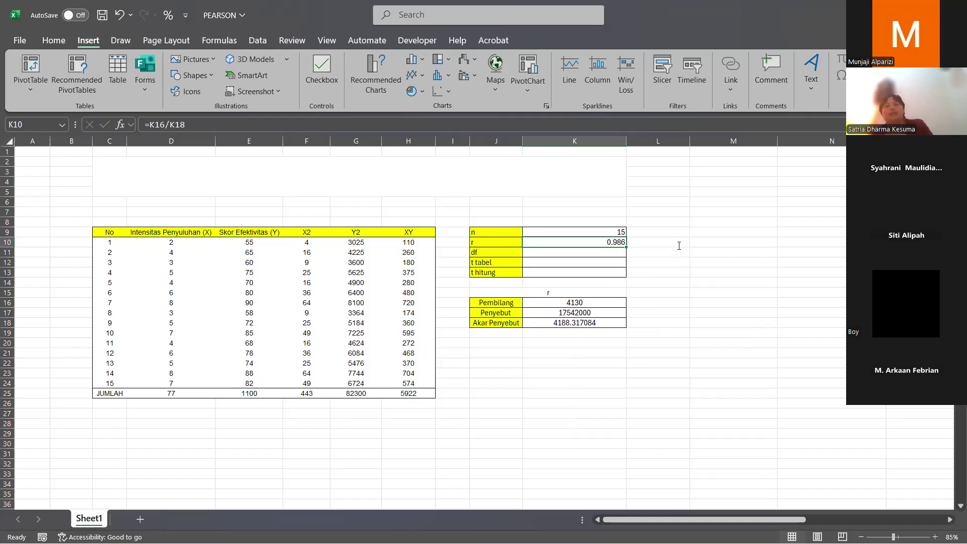
Step: Check r in L10 beside the manual result with the formula =CORREL(D10:D24,E10:E24)
{"action": "left_click", "coordinate": [679, 246]}
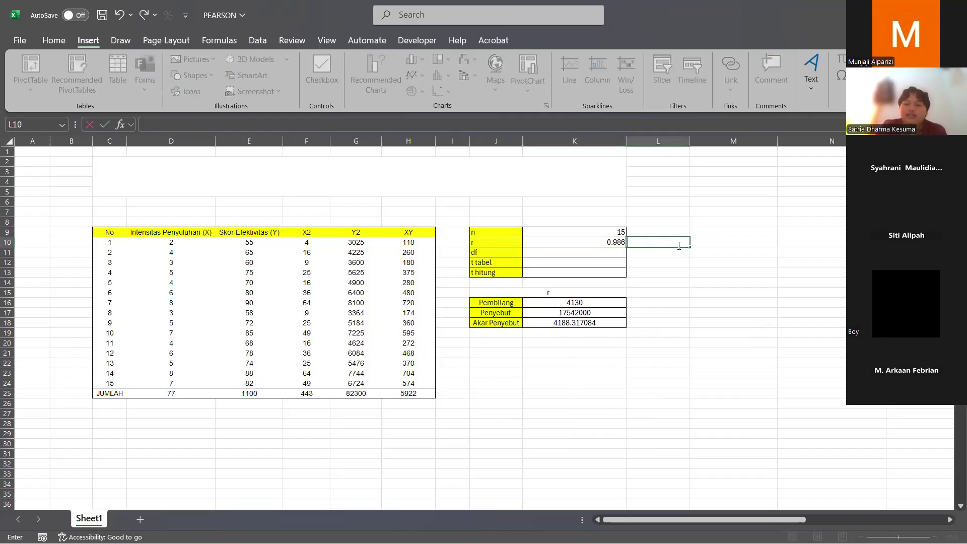
{"action": "type", "text": "= c"}
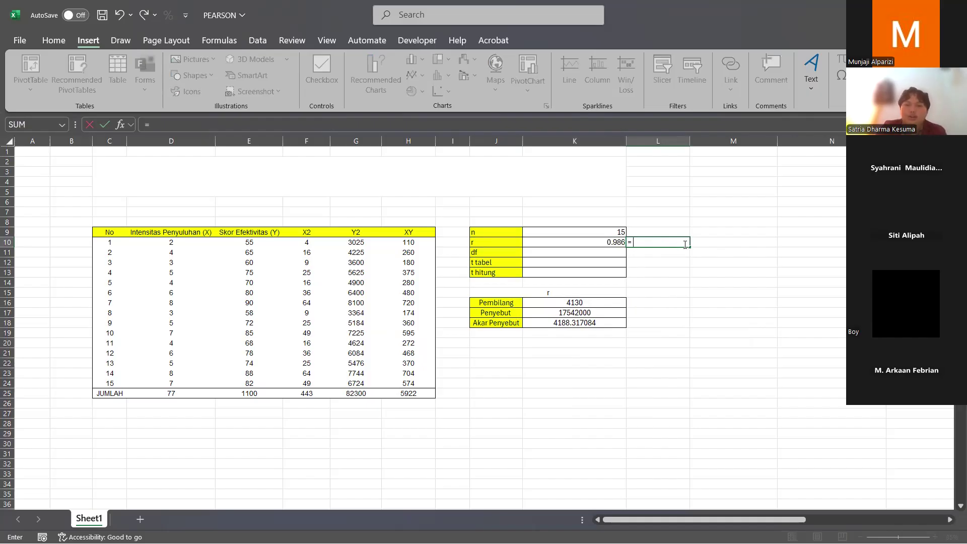
{"action": "key", "text": "BackSpace"}
{"action": "key", "text": "BackSpace"}
{"action": "type", "text": "ot"}
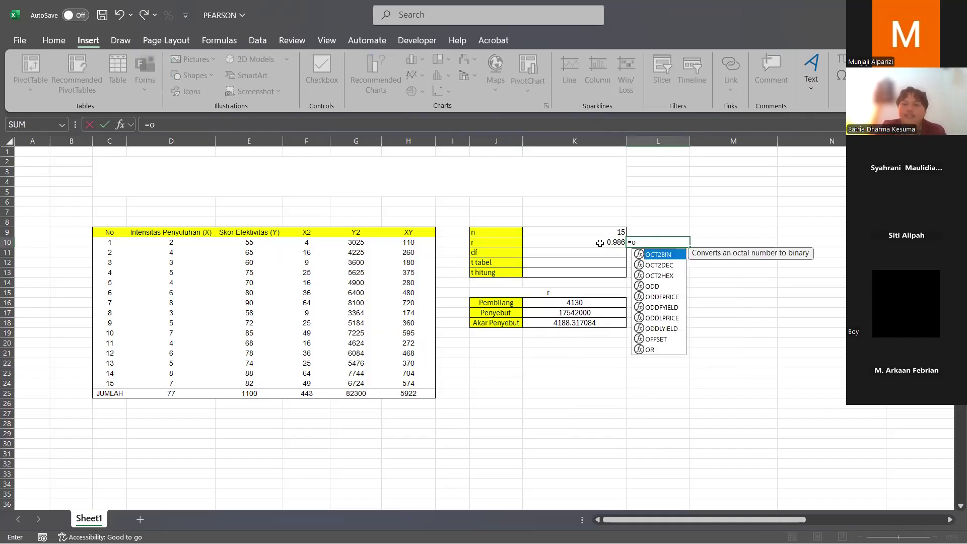
{"action": "type", "text": "core"}
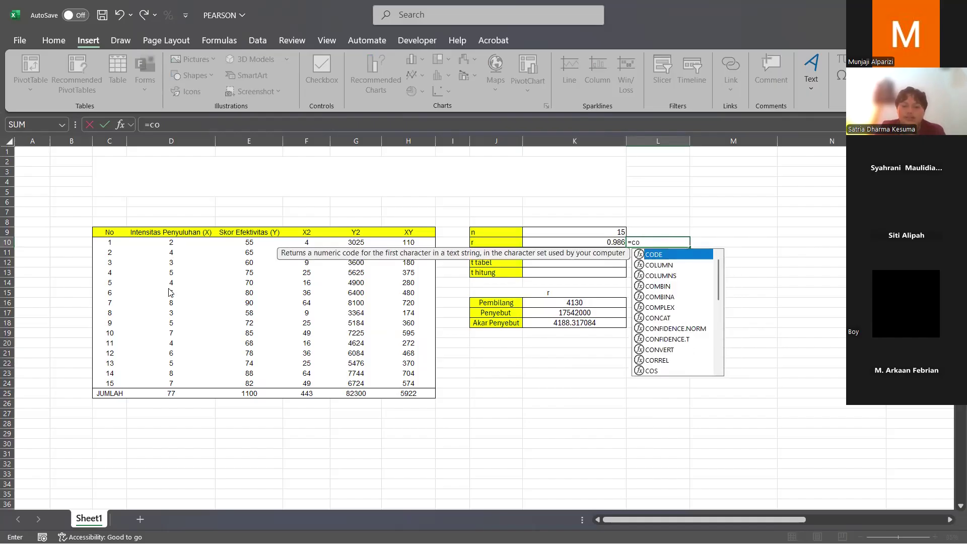
{"action": "key", "text": "BackSpace"}
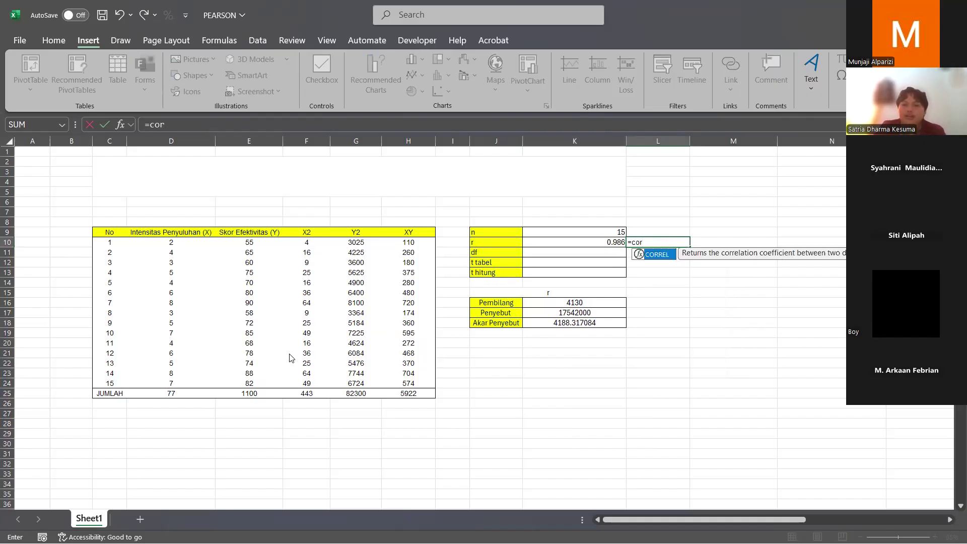
{"action": "key", "text": "Tab"}
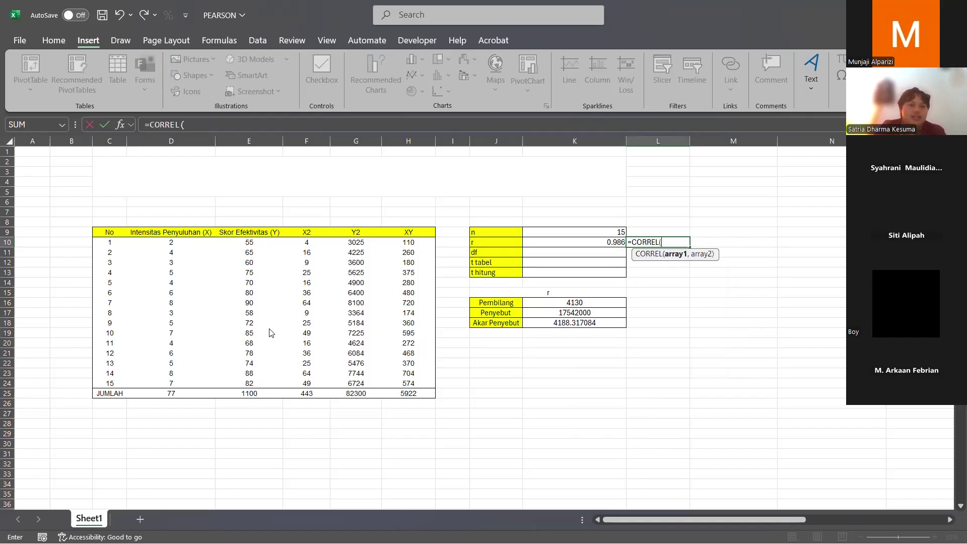
{"action": "left_click_drag", "start_coordinate": [171, 242], "coordinate": [211, 383]}
{"action": "type", "text": ","}
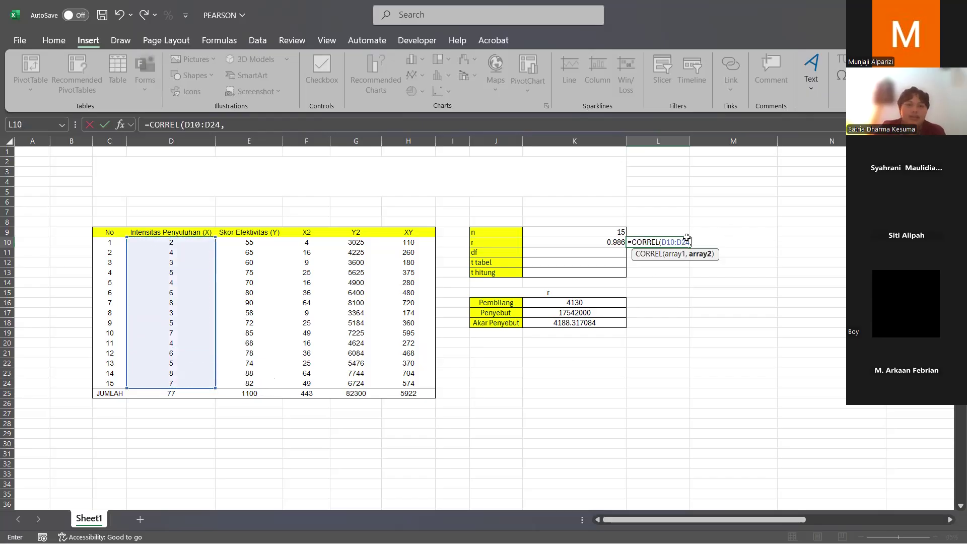
{"action": "left_click_drag", "start_coordinate": [249, 242], "coordinate": [277, 384]}
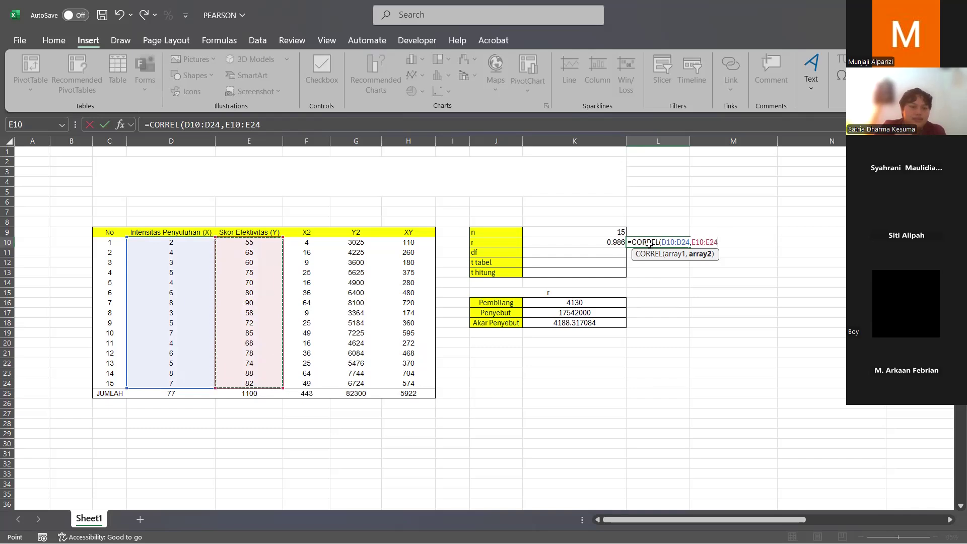
{"action": "key", "text": "Return"}
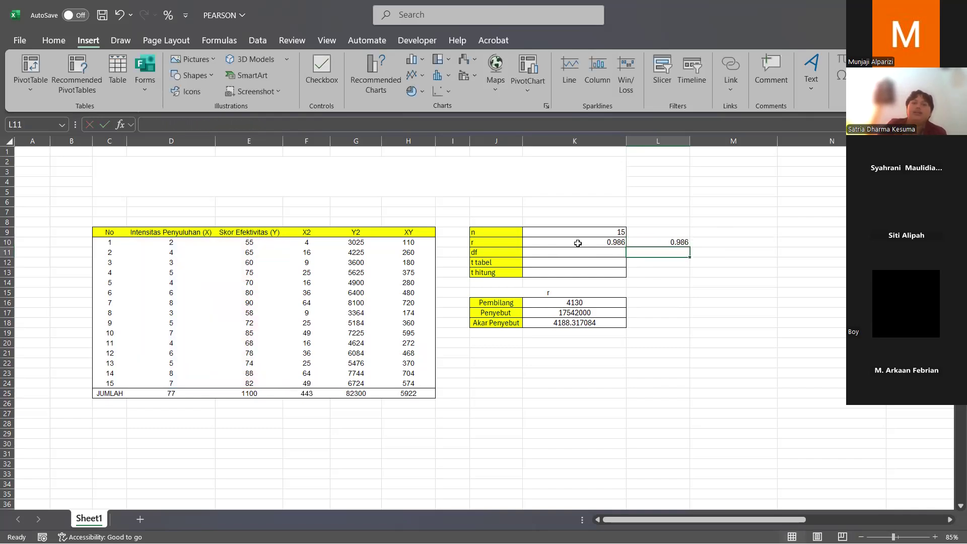
{"action": "key", "text": "Up"}
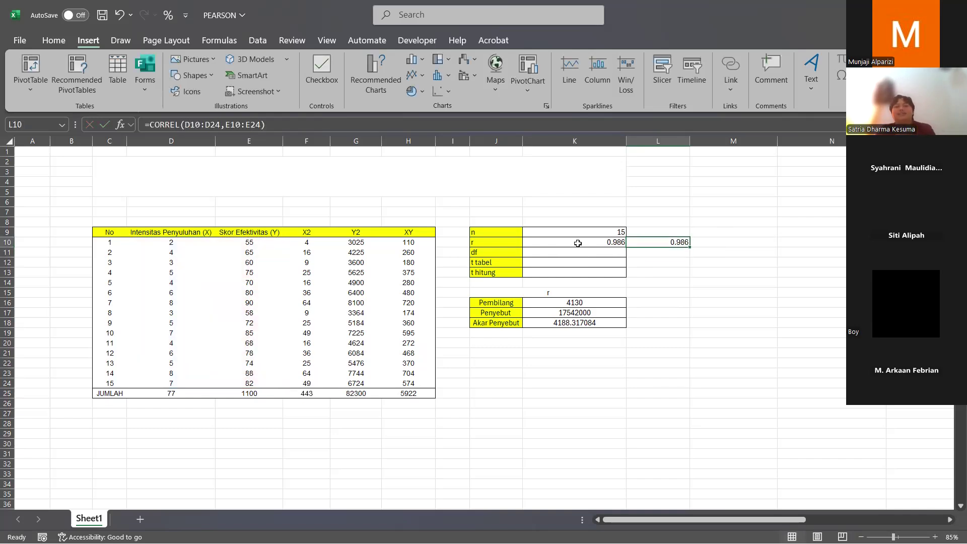
Step: Calculate df in K11 by subtracting 2 from n with the formula =K9-2
{"action": "key", "text": "Left"}
{"action": "key", "text": "Down"}
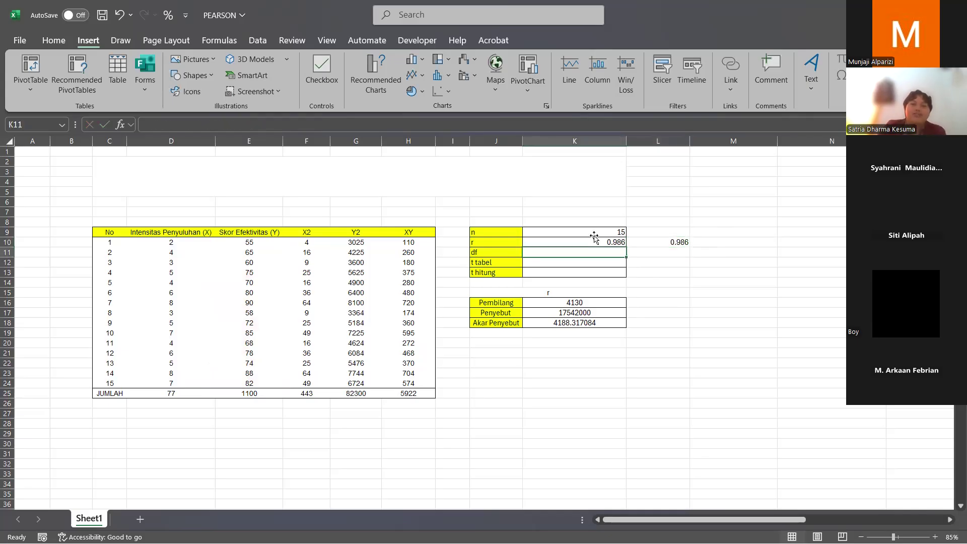
{"action": "type", "text": "="}
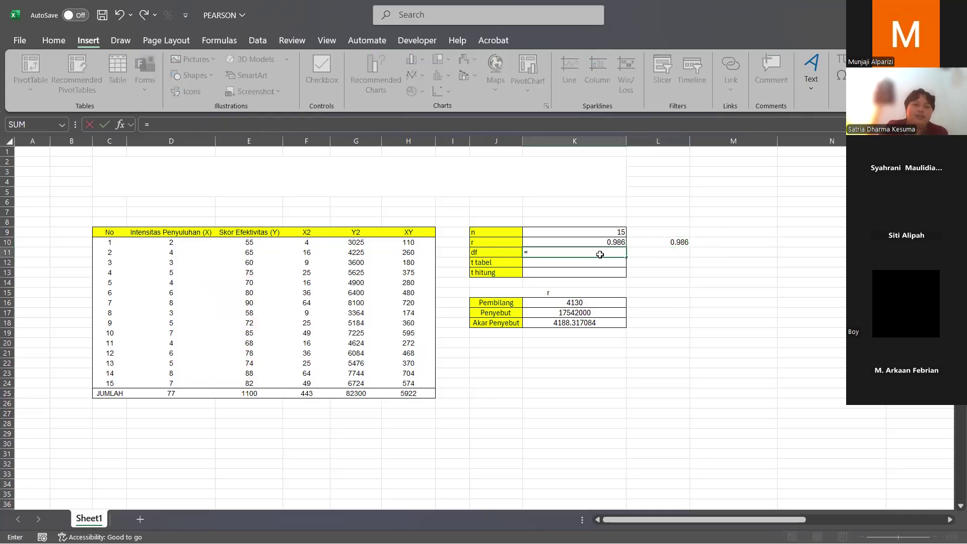
{"action": "key", "text": "Up"}
{"action": "key", "text": "Up"}
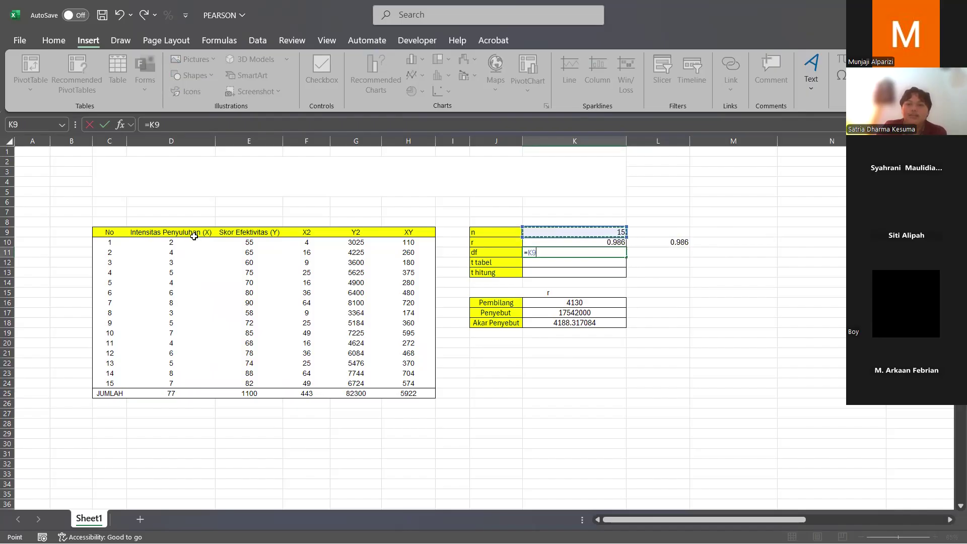
{"action": "type", "text": "-2"}
{"action": "key", "text": "Return"}
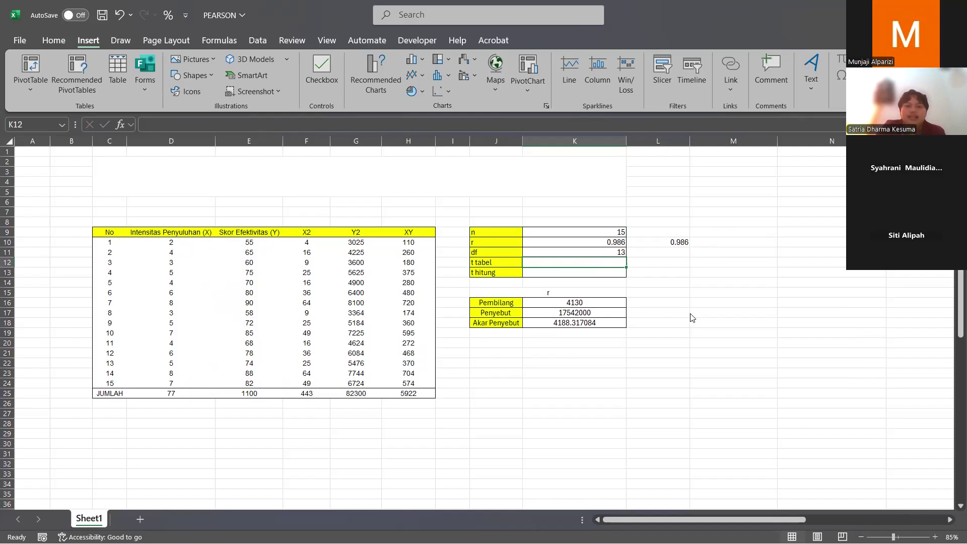
{"action": "key", "text": "Up"}
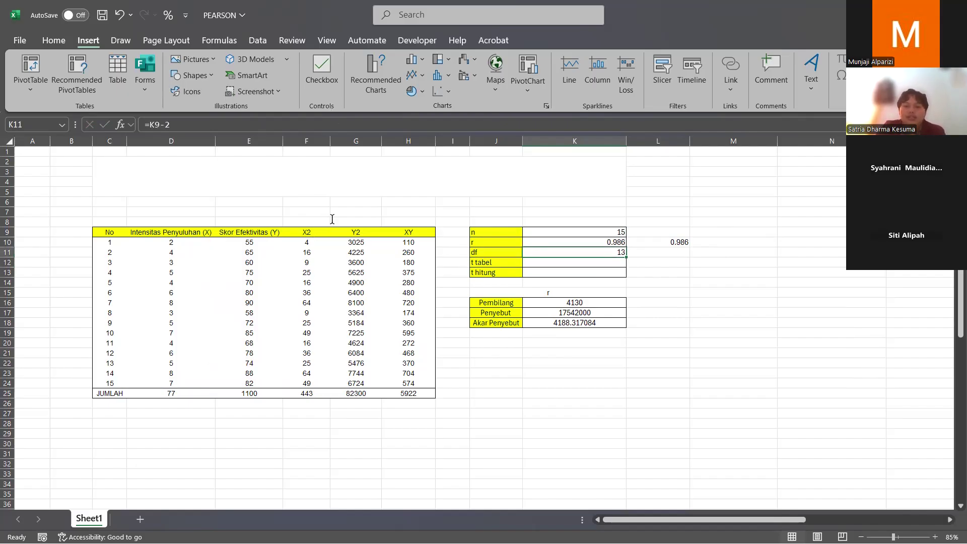
Step: Copy the t value for df 13 at 0.05, 1.77093, from tabel-t.pdf into t tabel cell K12 of the Excel worksheet
{"action": "key", "text": "alt+Tab"}
{"action": "key", "text": "alt+Tab"}
{"action": "key", "text": "alt+Tab"}
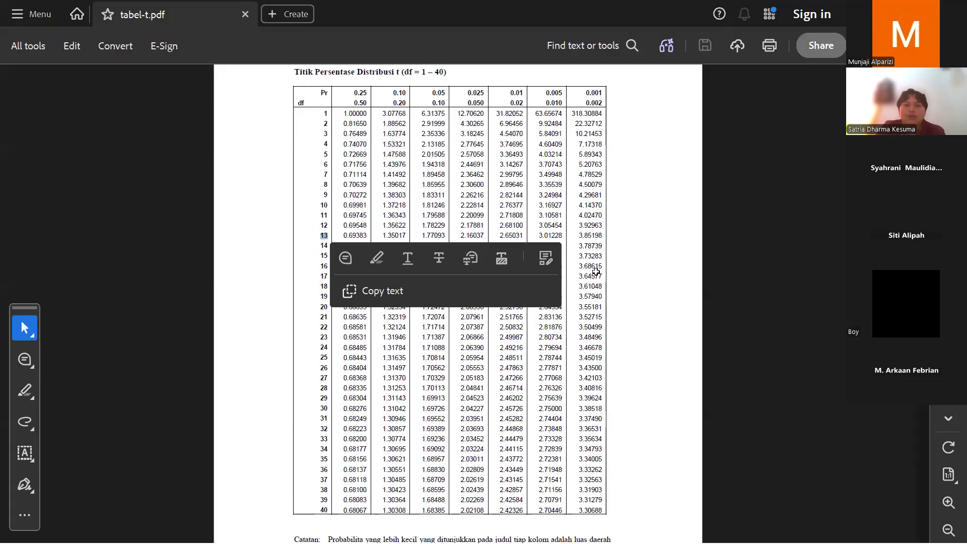
{"action": "double_click", "coordinate": [439, 93]}
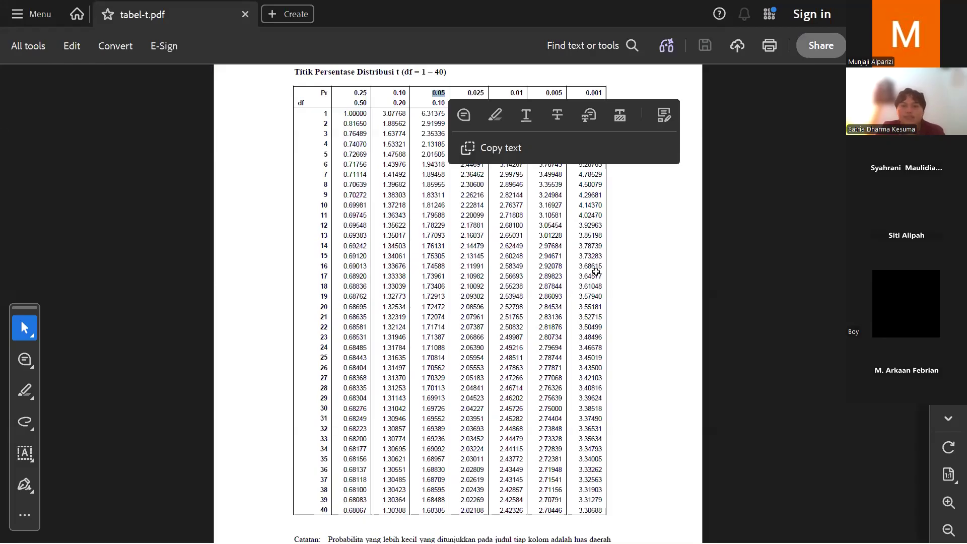
{"action": "double_click", "coordinate": [433, 235]}
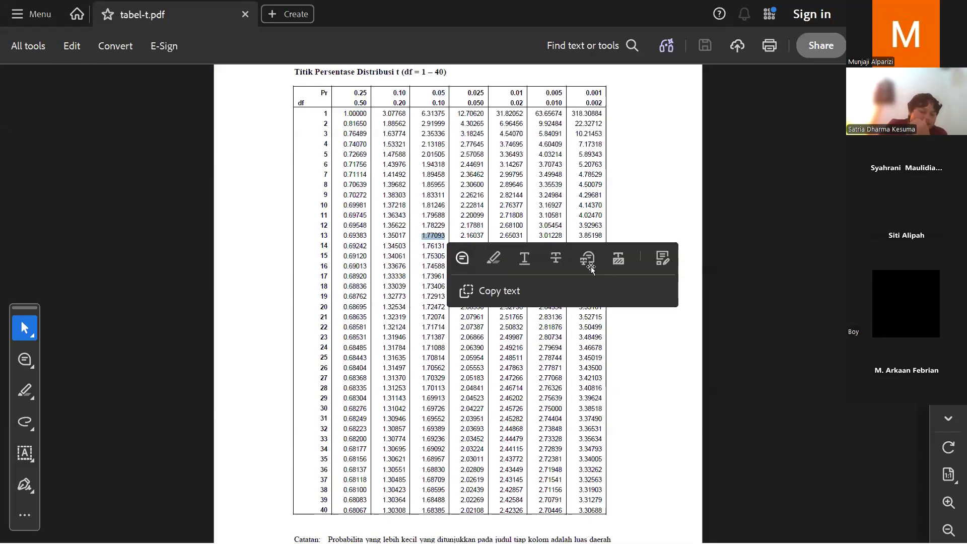
{"action": "key", "text": "alt+Tab"}
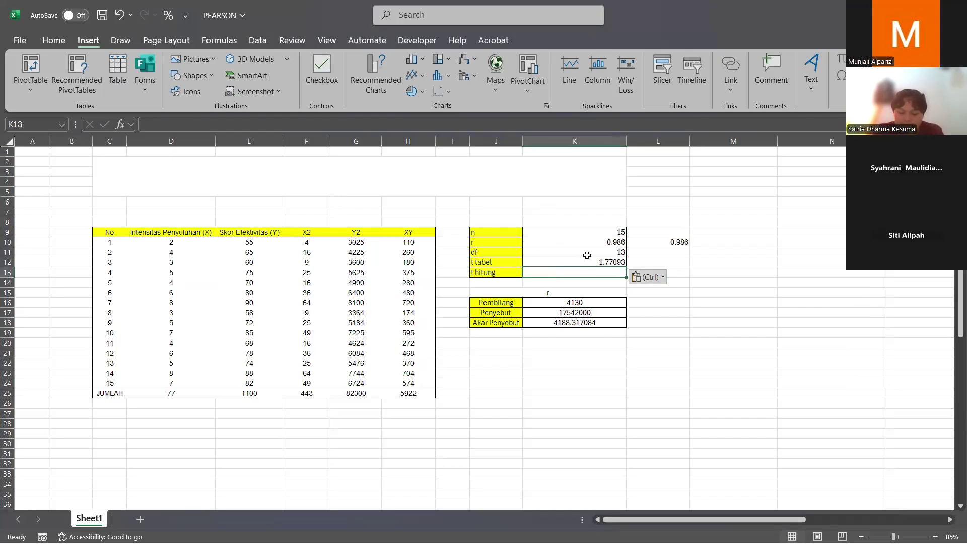
Step: Start the t hitung formula in K13 with r times the square root of df as the dividend, =K10*SQRT(K11)/
{"action": "type", "text": "="}
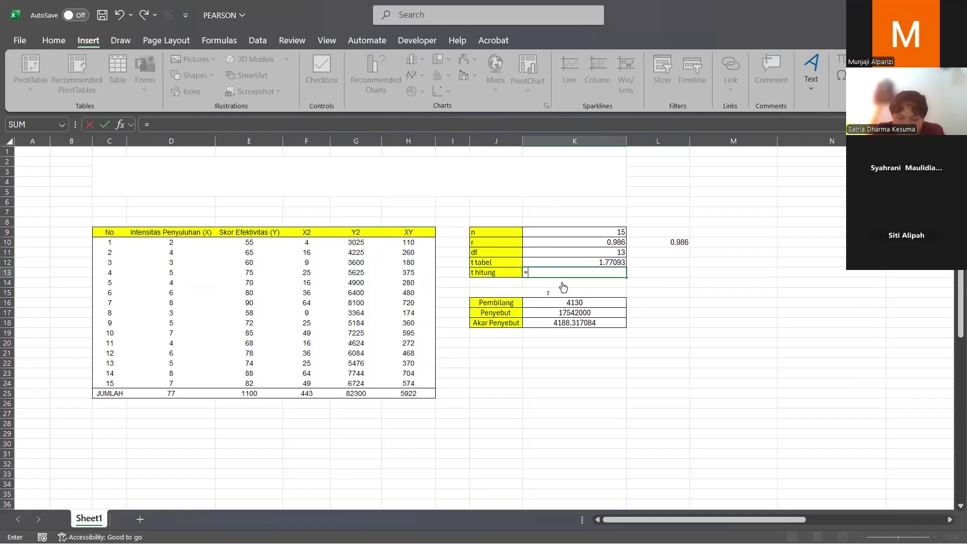
{"action": "left_click", "coordinate": [575, 242]}
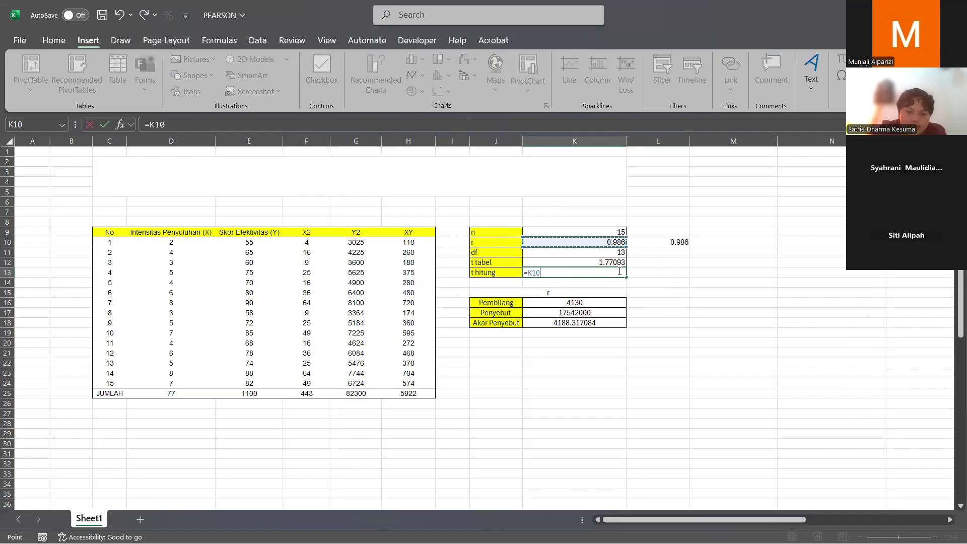
{"action": "type", "text": "*sq"}
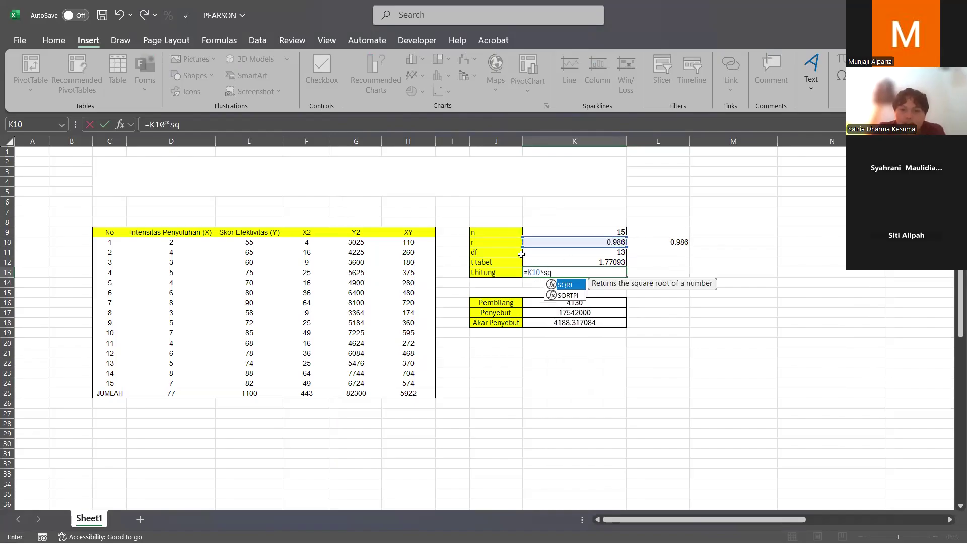
{"action": "key", "text": "Tab"}
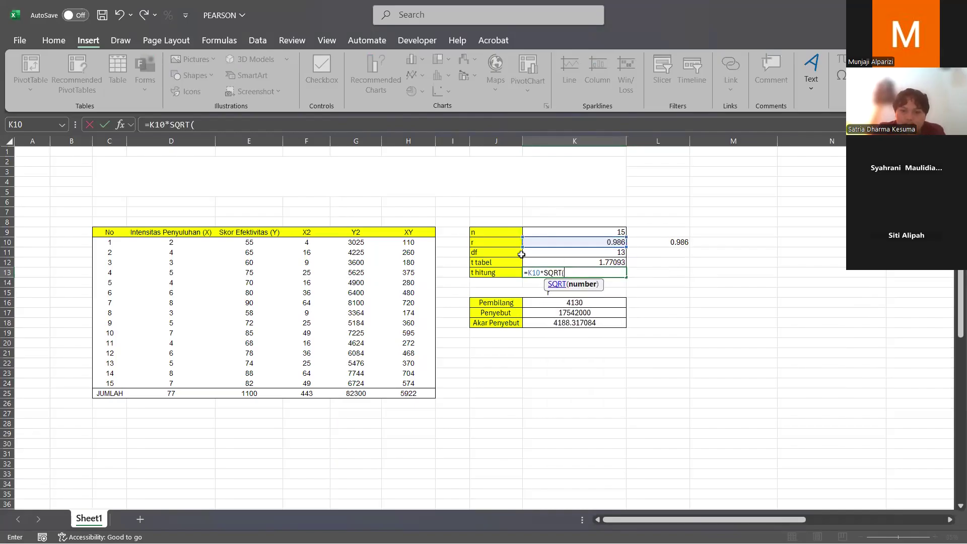
{"action": "left_click", "coordinate": [575, 251]}
{"action": "type", "text": ")/"}
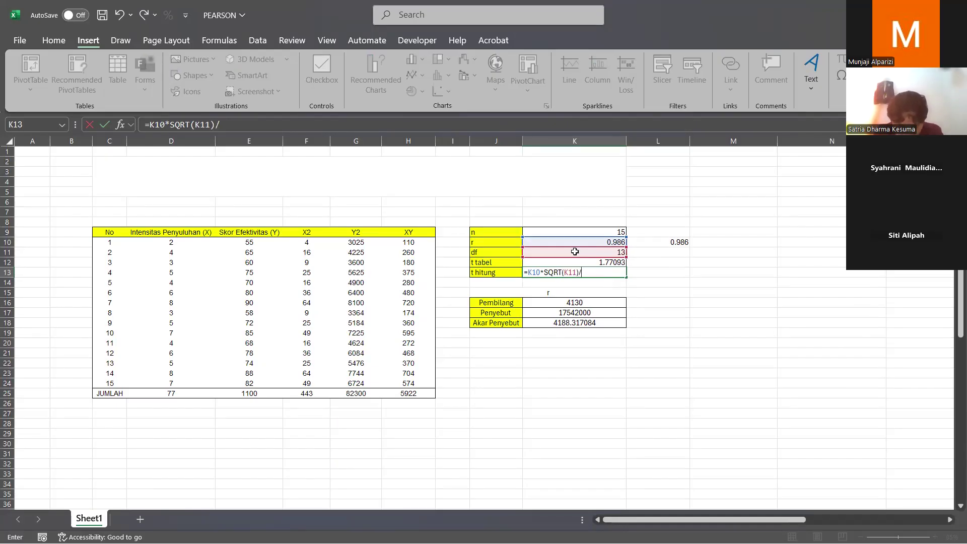
Step: Complete the K13 formula with the divisor SQRT(1-(K10)^2) and submit it as =K10*SQRT(K11)/SQRT(1-(K10)^2)
{"action": "type", "text": "sq"}
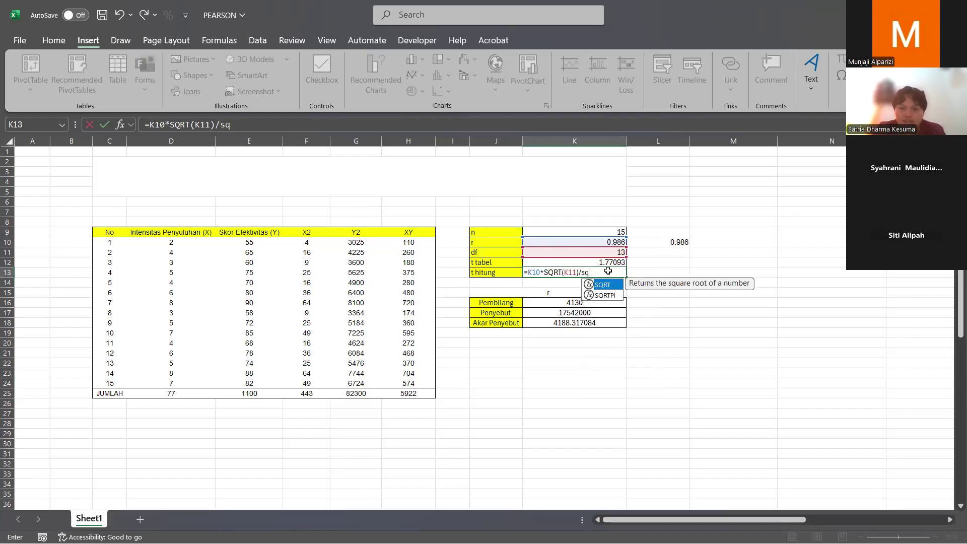
{"action": "key", "text": "Tab"}
{"action": "type", "text": "1-"}
{"action": "key", "text": "Up"}
{"action": "key", "text": "Up"}
{"action": "key", "text": "Up"}
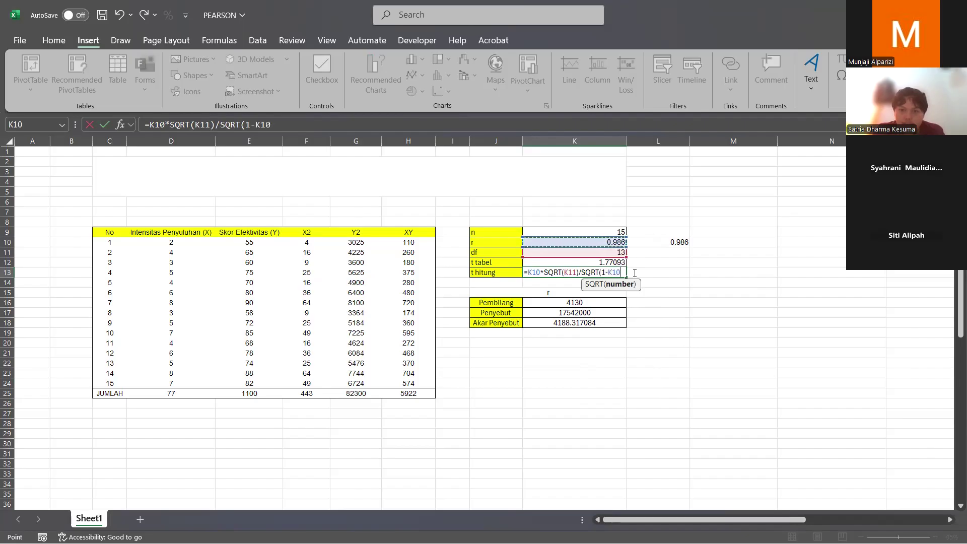
{"action": "key", "text": "F2"}
{"action": "key", "text": "Left"}
{"action": "key", "text": "Left"}
{"action": "key", "text": "Left"}
{"action": "key", "text": "Left"}
{"action": "type", "text": "("}
{"action": "key", "text": "End"}
{"action": "type", "text": ")"}
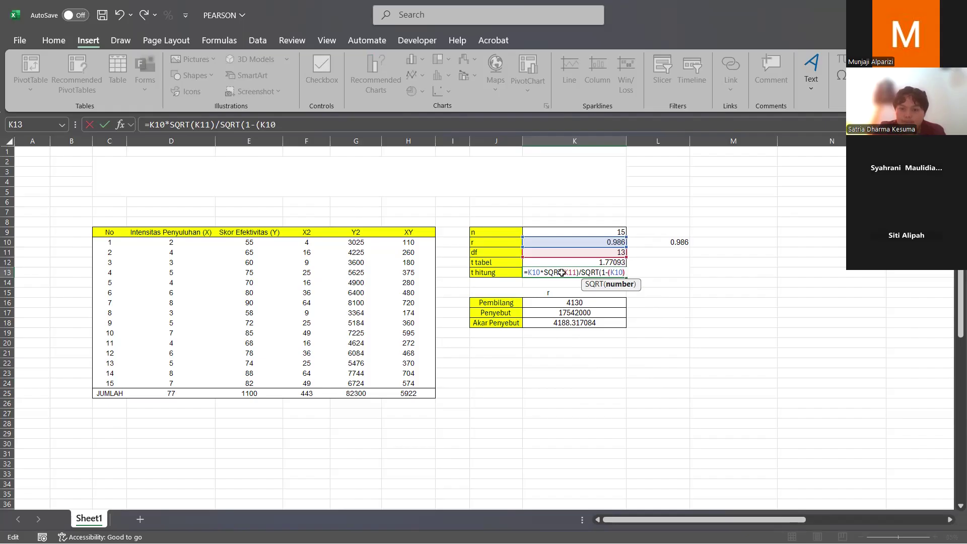
{"action": "type", "text": "^2"}
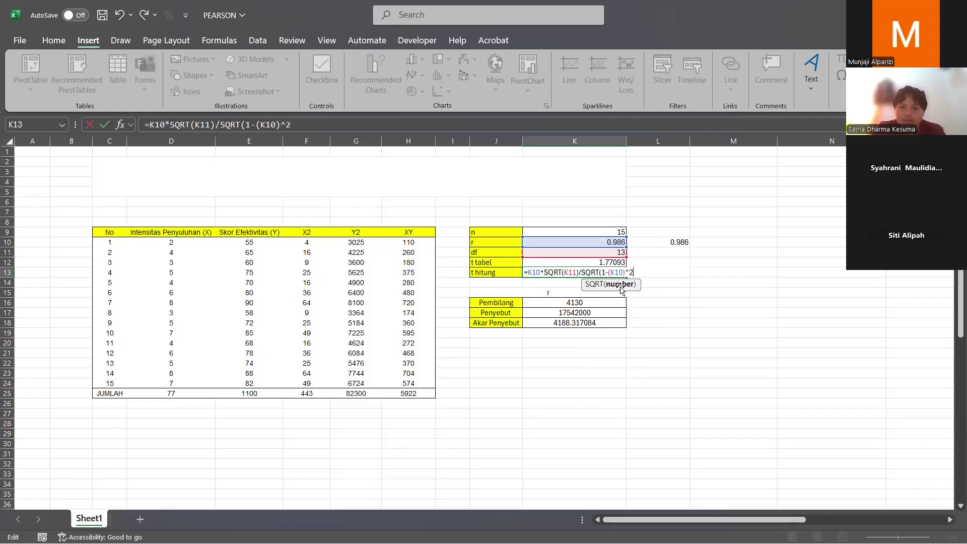
{"action": "type", "text": ")"}
{"action": "key", "text": "Return"}
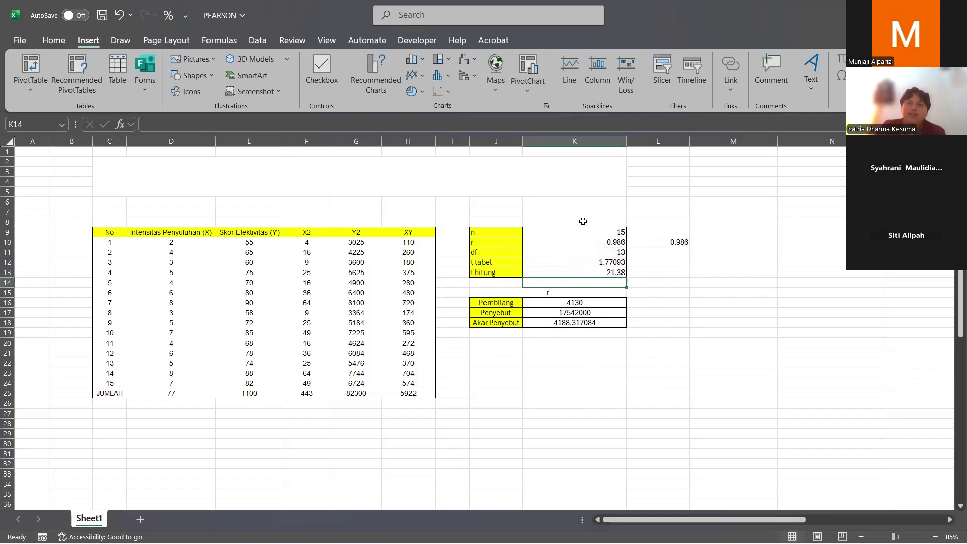
{"action": "key", "text": "Up"}
{"action": "key", "text": "Left"}
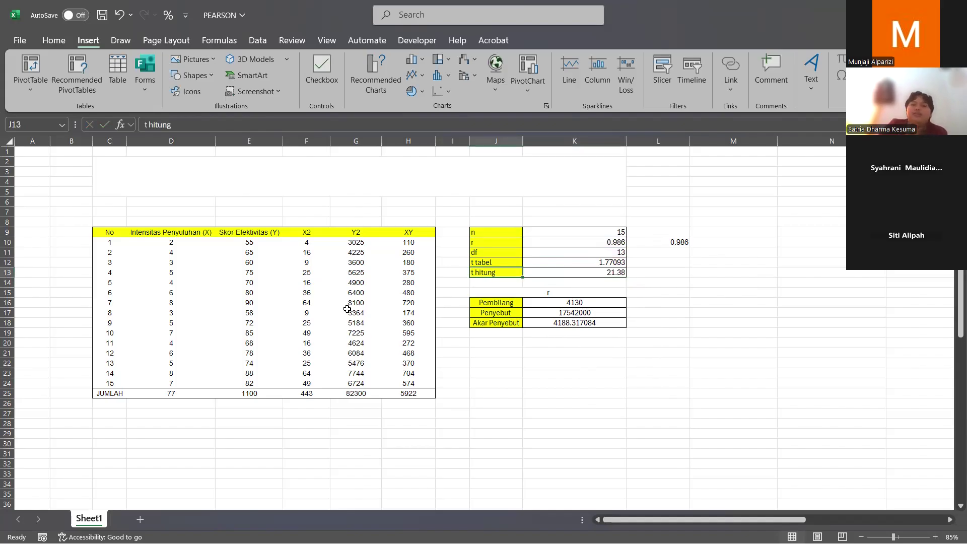
{"action": "key", "text": "Right"}
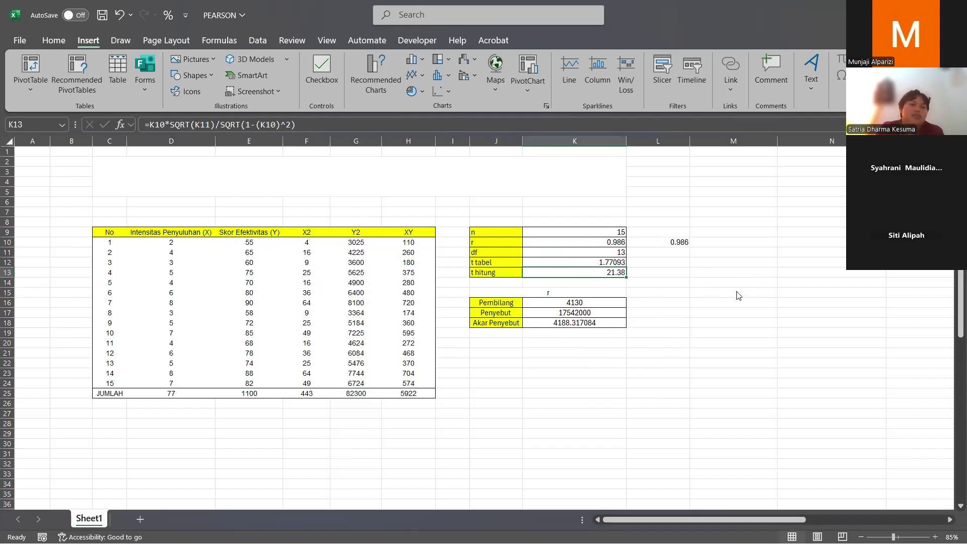
Step: Switch to the presentation slideshow and advance to the LANGKAH EXCEL slide covering df and the t table
{"action": "scroll", "coordinate": [171, 294], "scroll_direction": "down", "scroll_amount": 1}
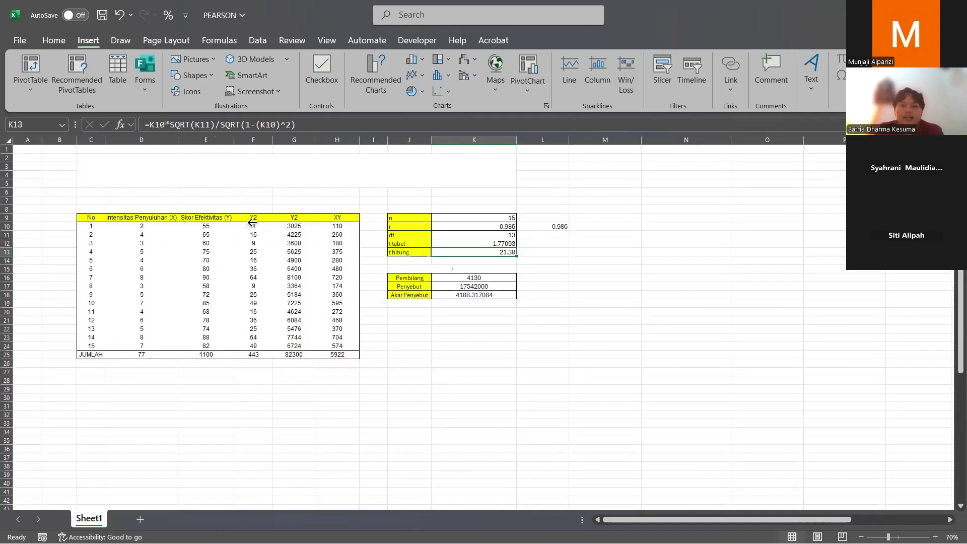
{"action": "key", "text": "alt+Tab"}
{"action": "key", "text": "alt+Tab"}
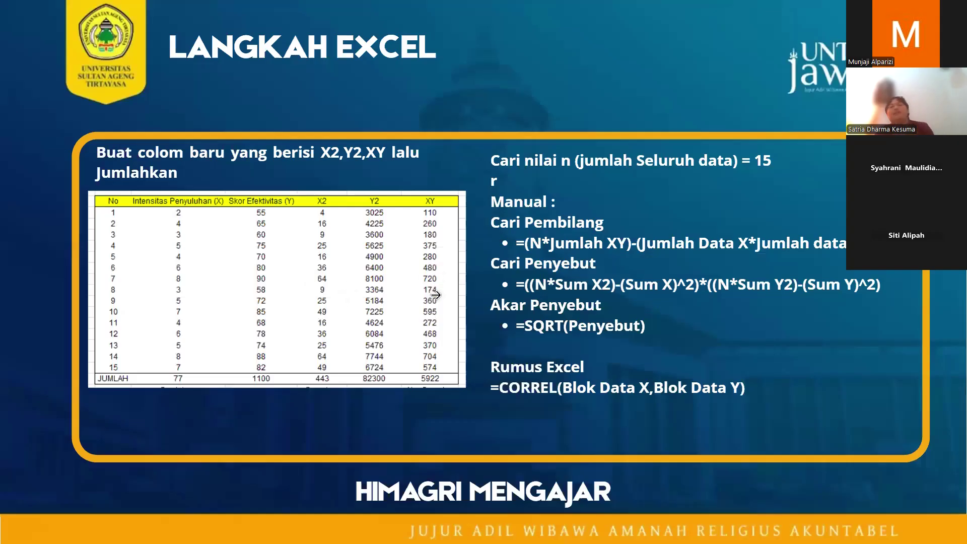
{"action": "key", "text": "Right"}
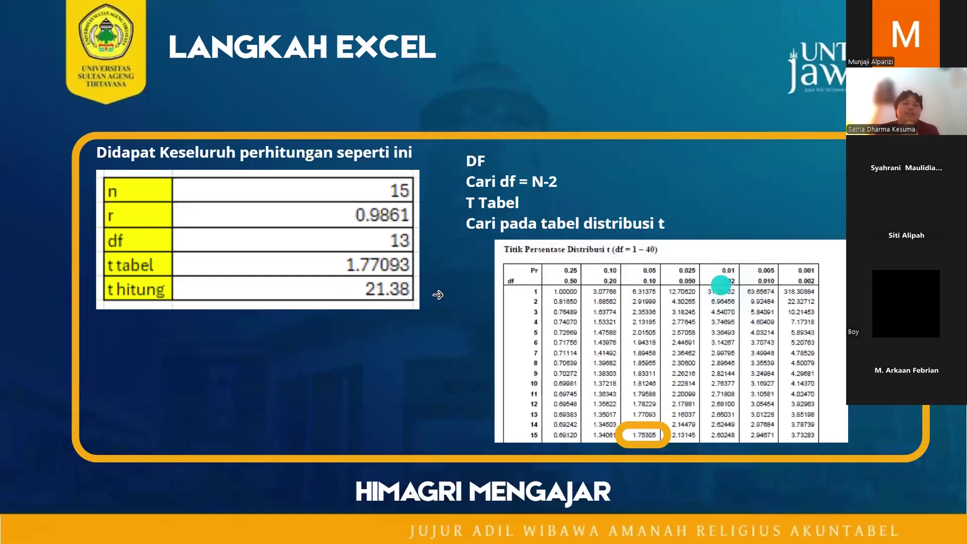